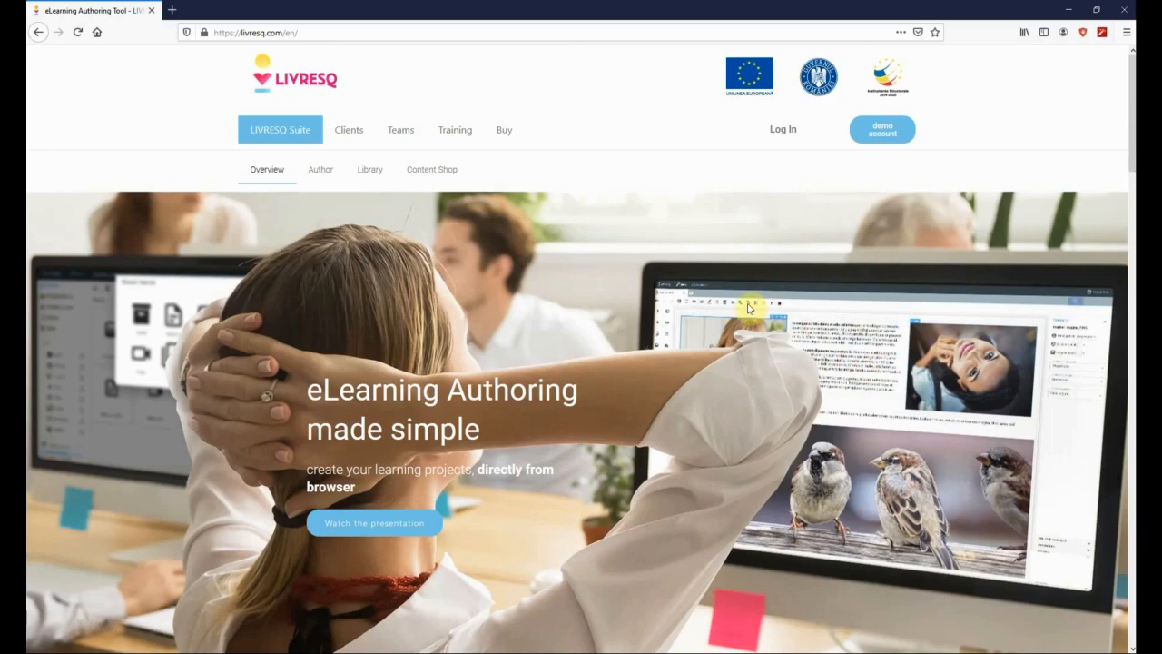
# - Scroll through the livresq.com home page, then go to the Log In page
pyautogui.click(256, 31)
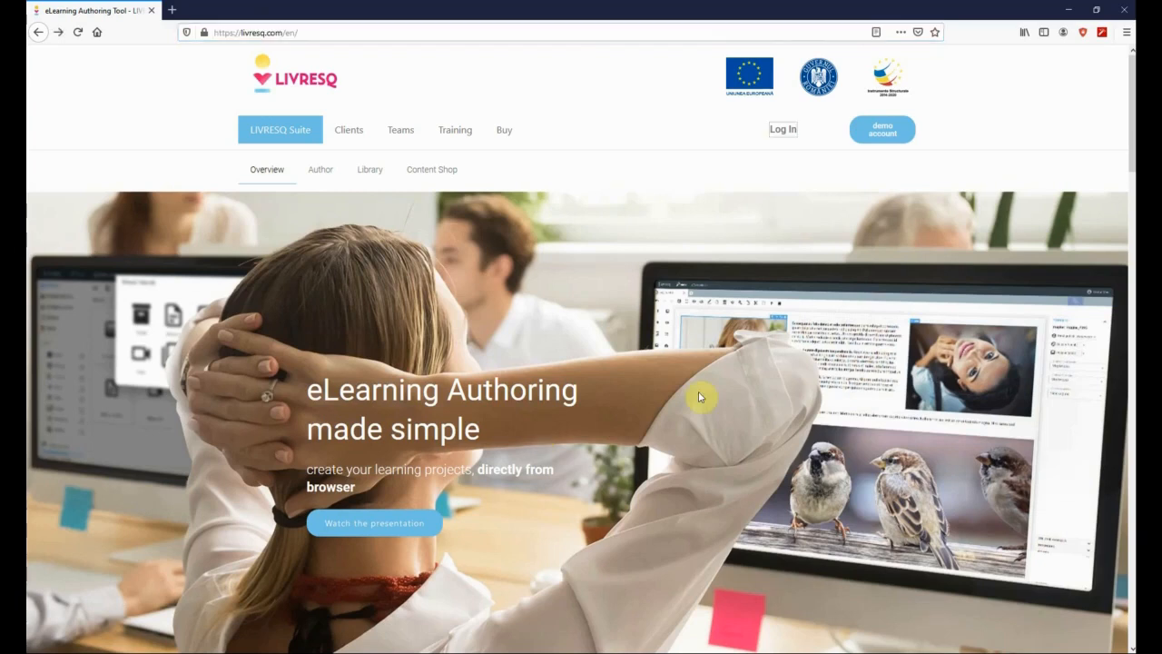
pyautogui.scroll(-4, 699, 397)
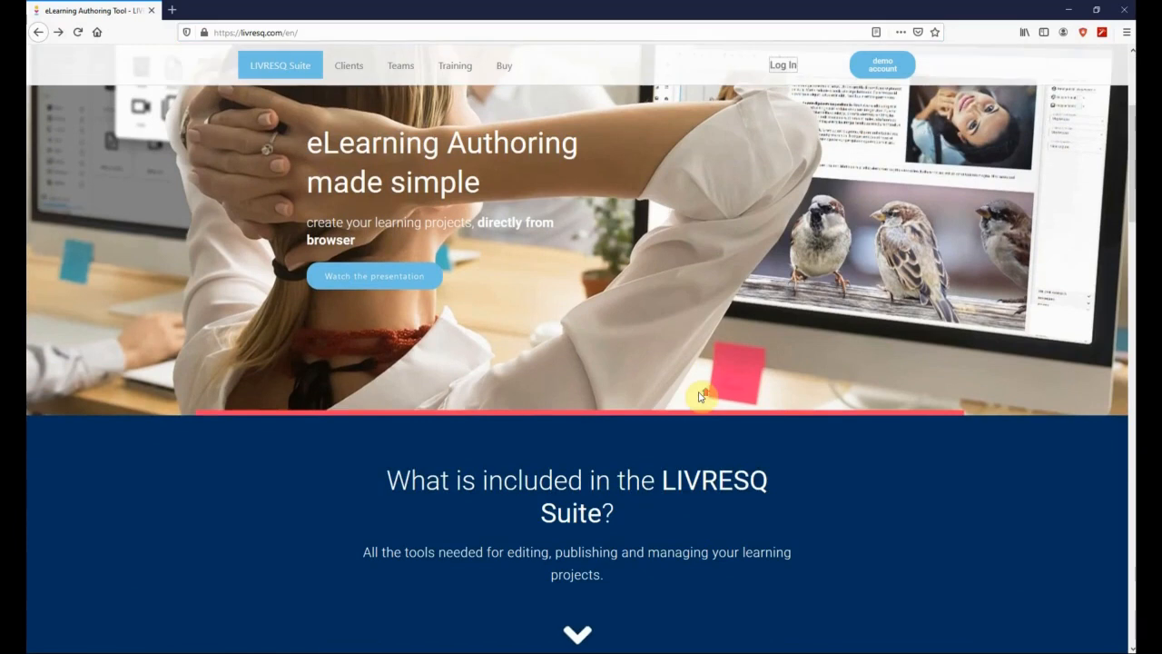
pyautogui.scroll(5, 698, 397)
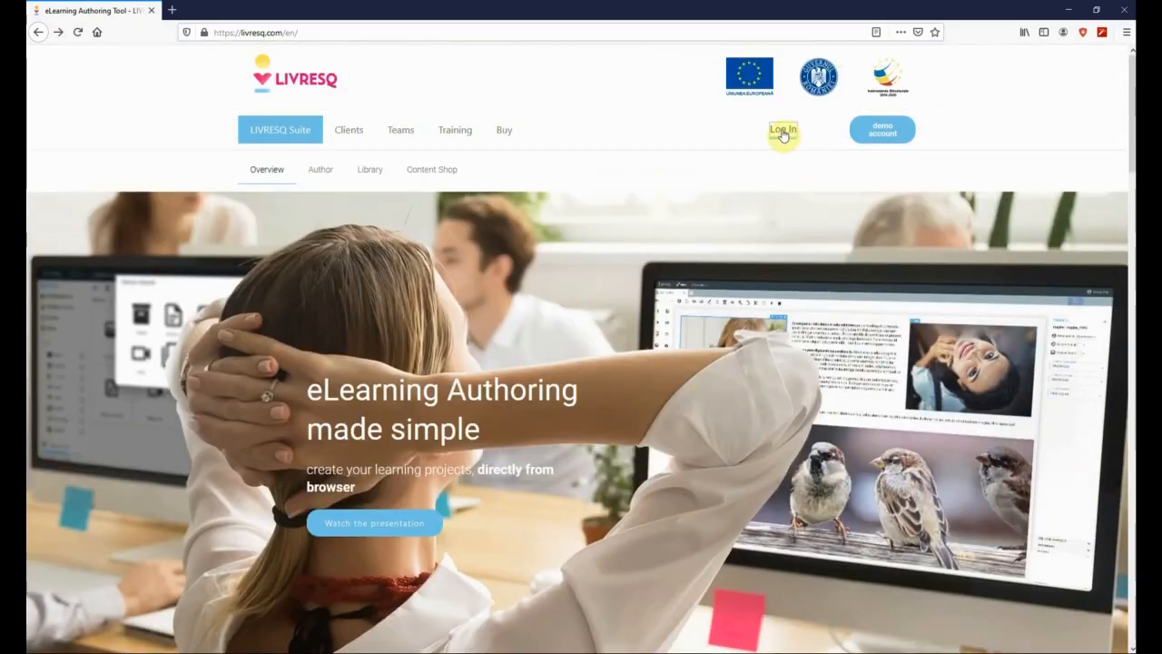
pyautogui.click(783, 133)
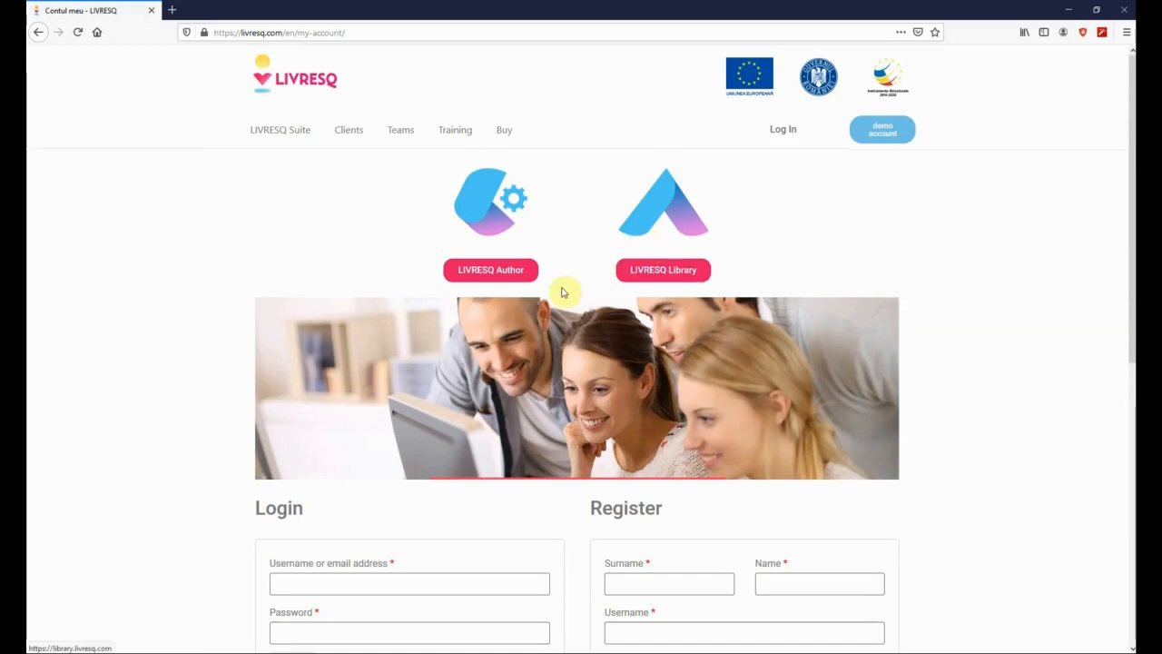
# - Launch LIVRESQ Author from the My Account page
pyautogui.click(495, 274)
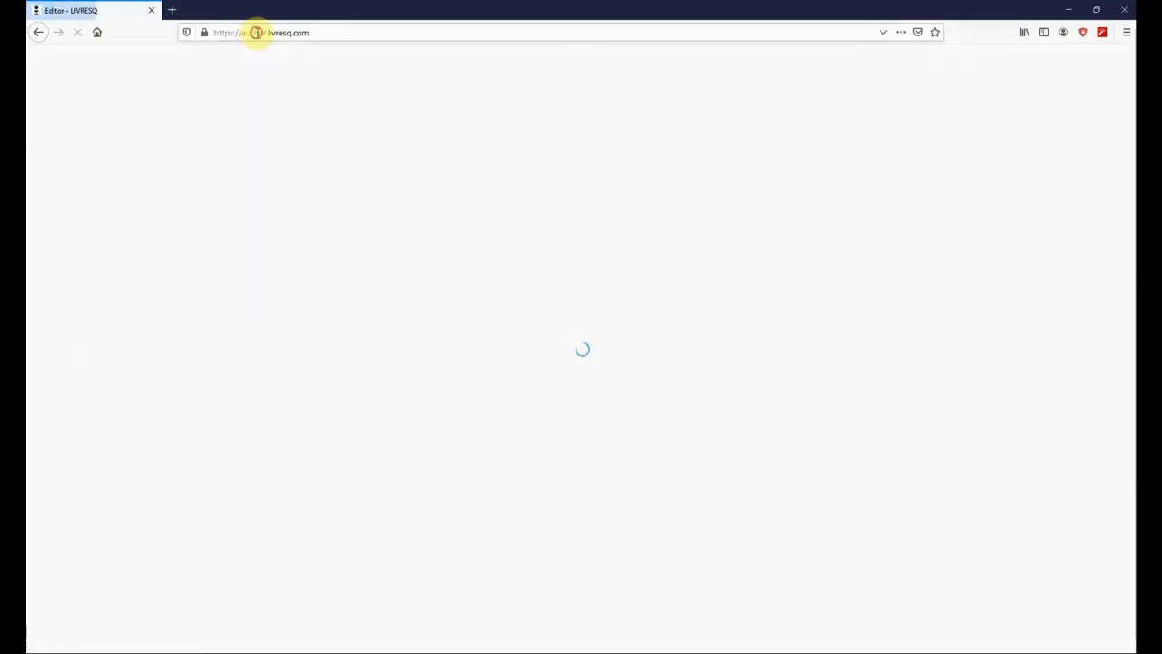
# - Sign in to the Author editor with the account e-mail and password
pyautogui.click(257, 32)
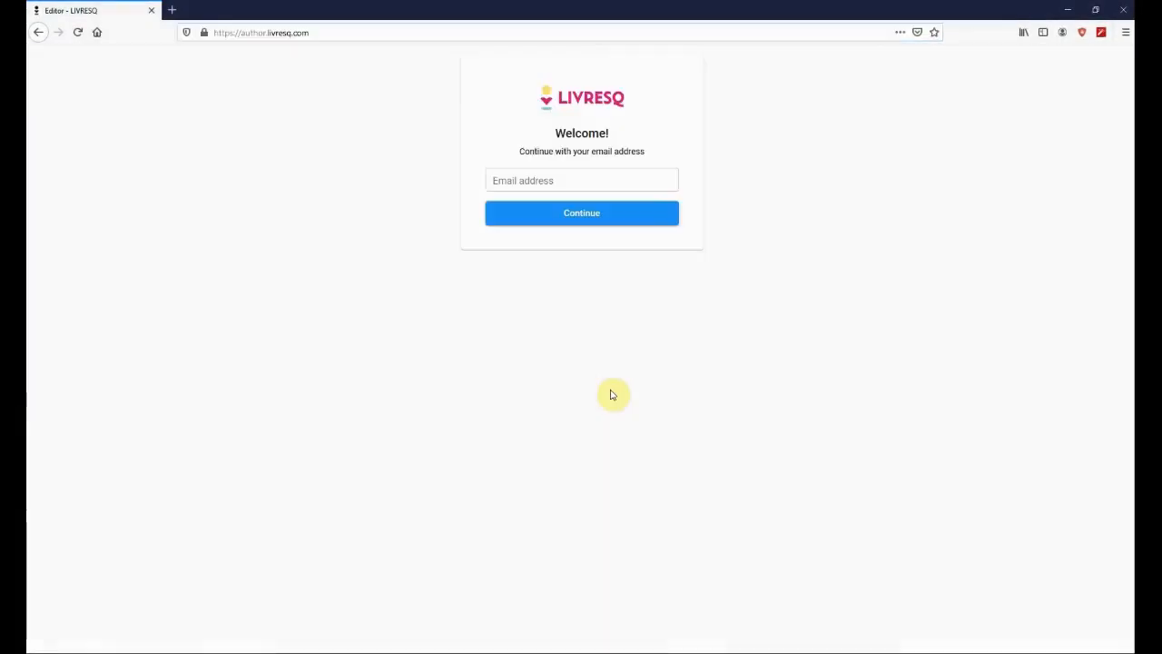
pyautogui.click(537, 181)
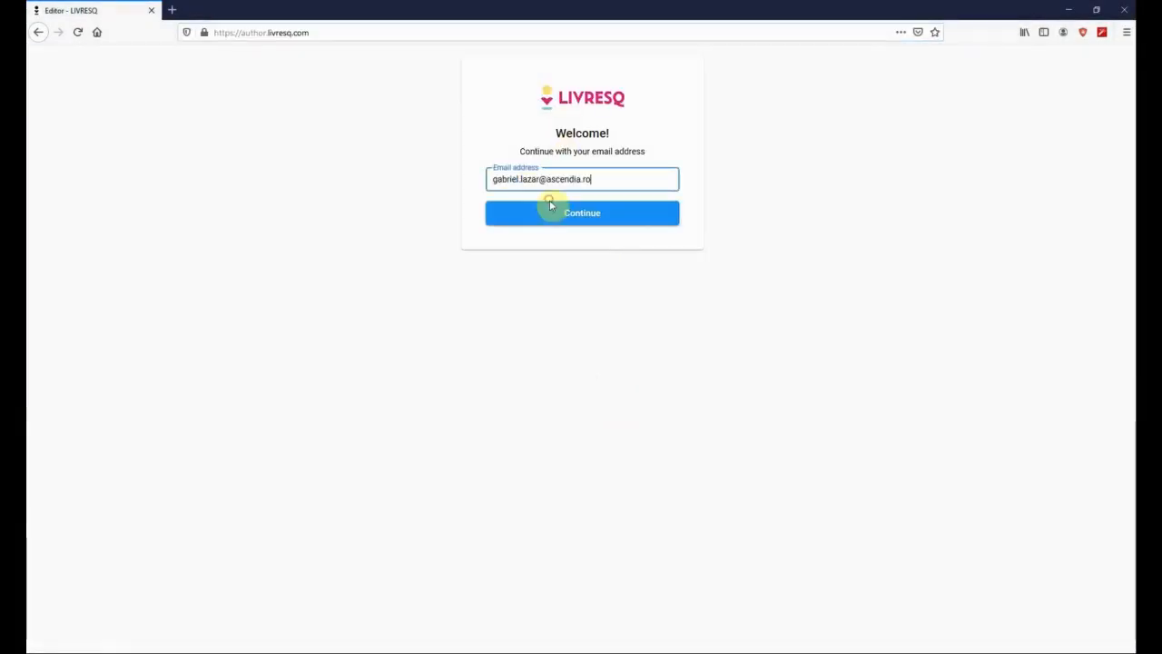
pyautogui.click(553, 216)
pyautogui.write('•••••••••')
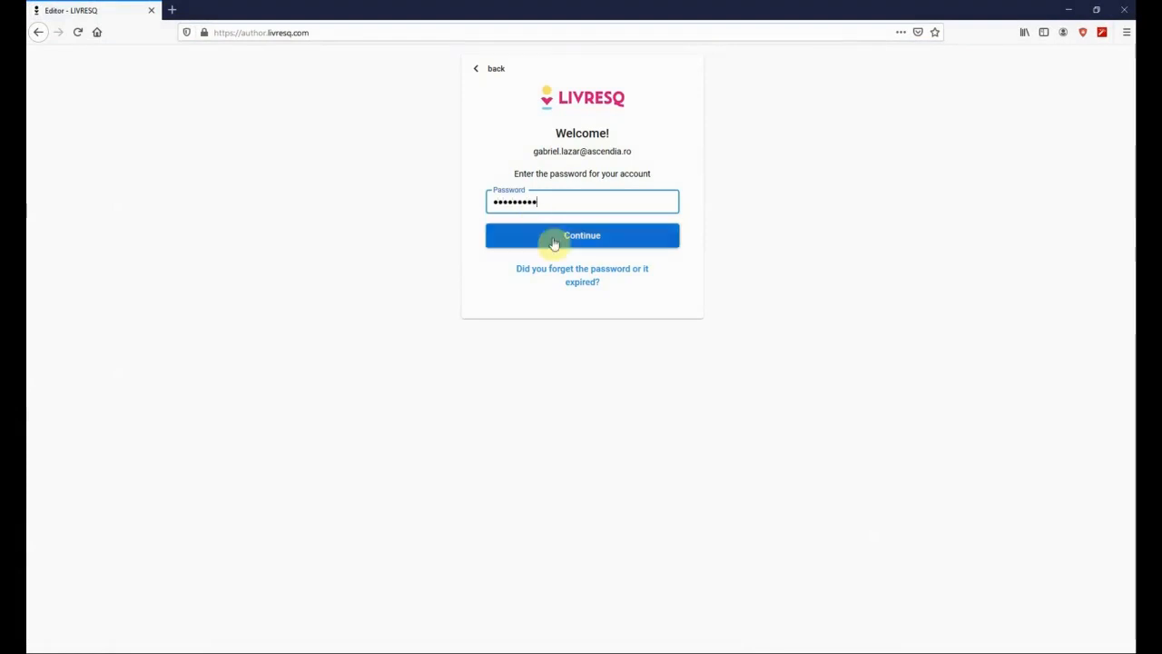
pyautogui.click(554, 243)
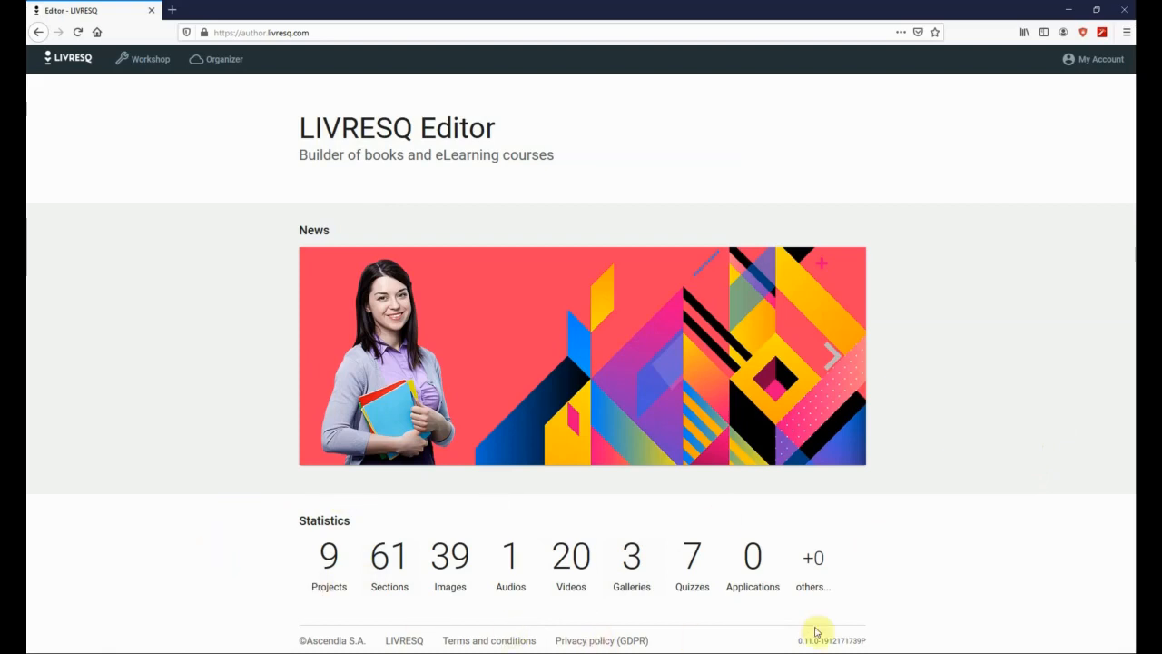
pyautogui.click(1096, 60)
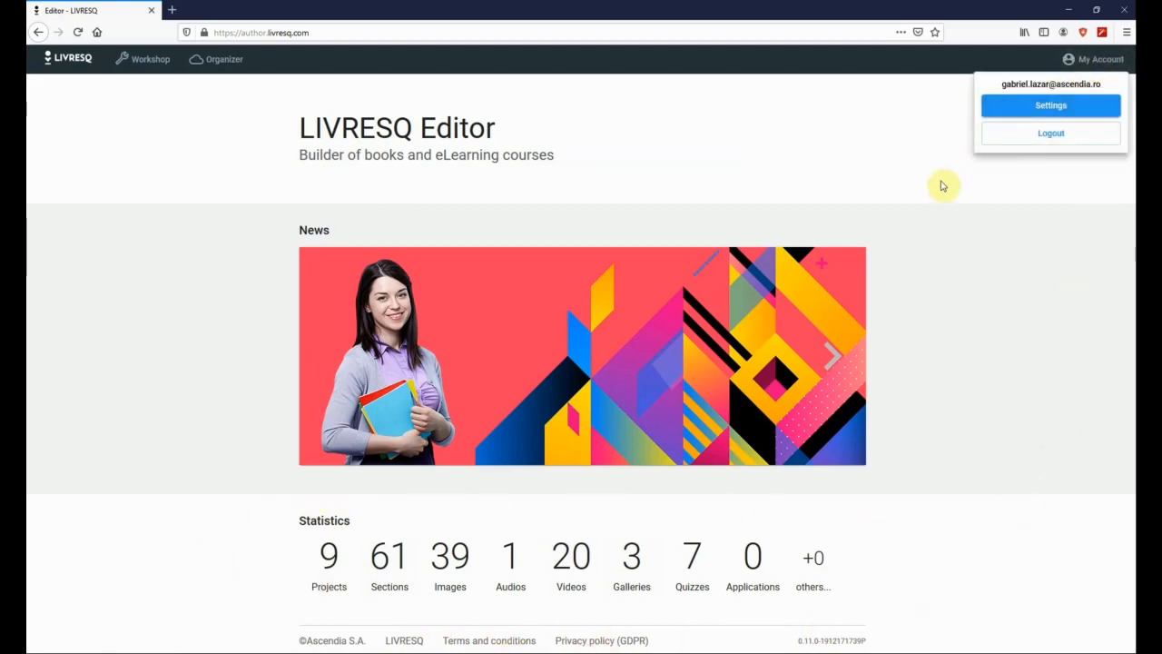
pyautogui.click(1040, 108)
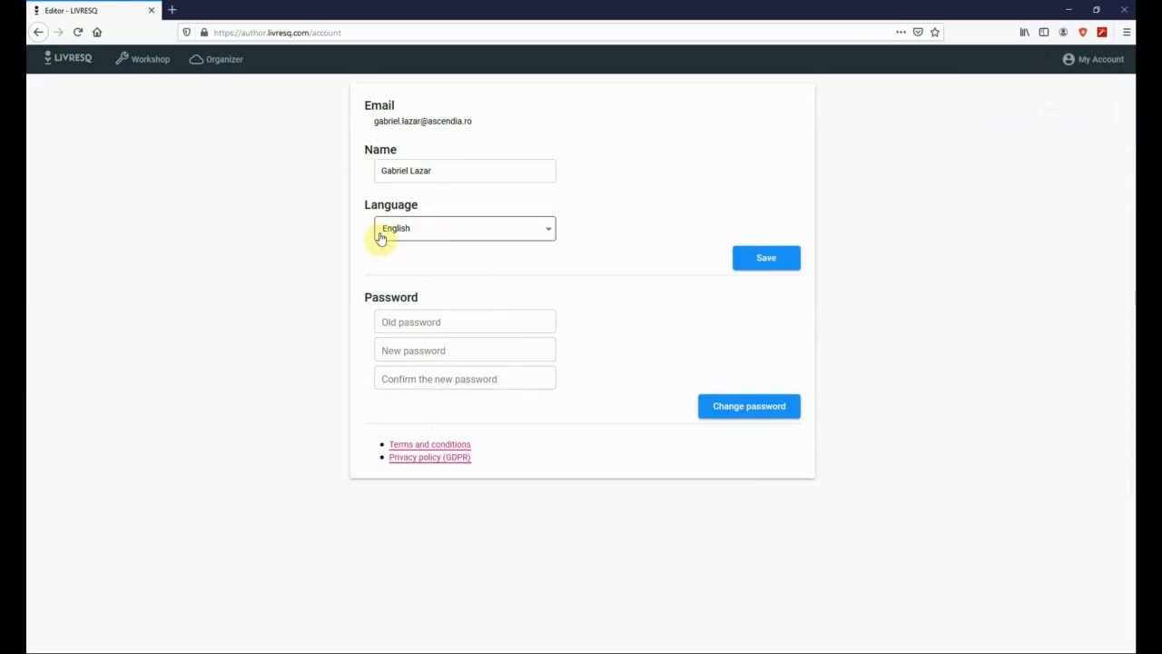
pyautogui.click(37, 33)
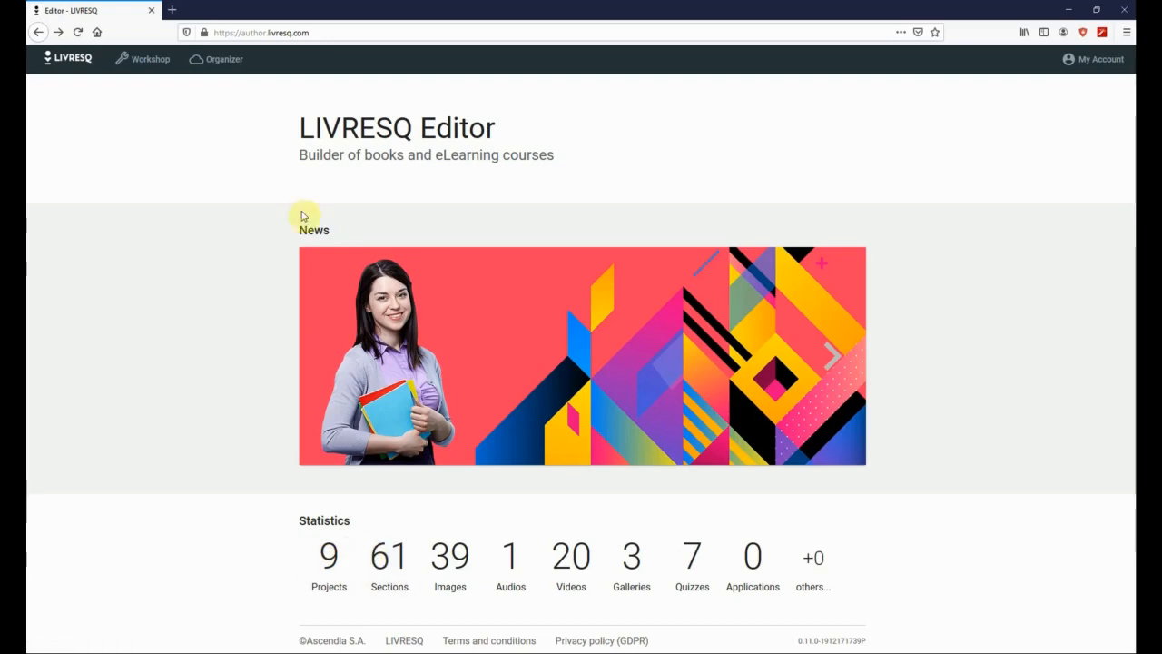
# - Open the Organizer to list the Fenomene optice, Geografie and Livresq folders
pyautogui.click(217, 67)
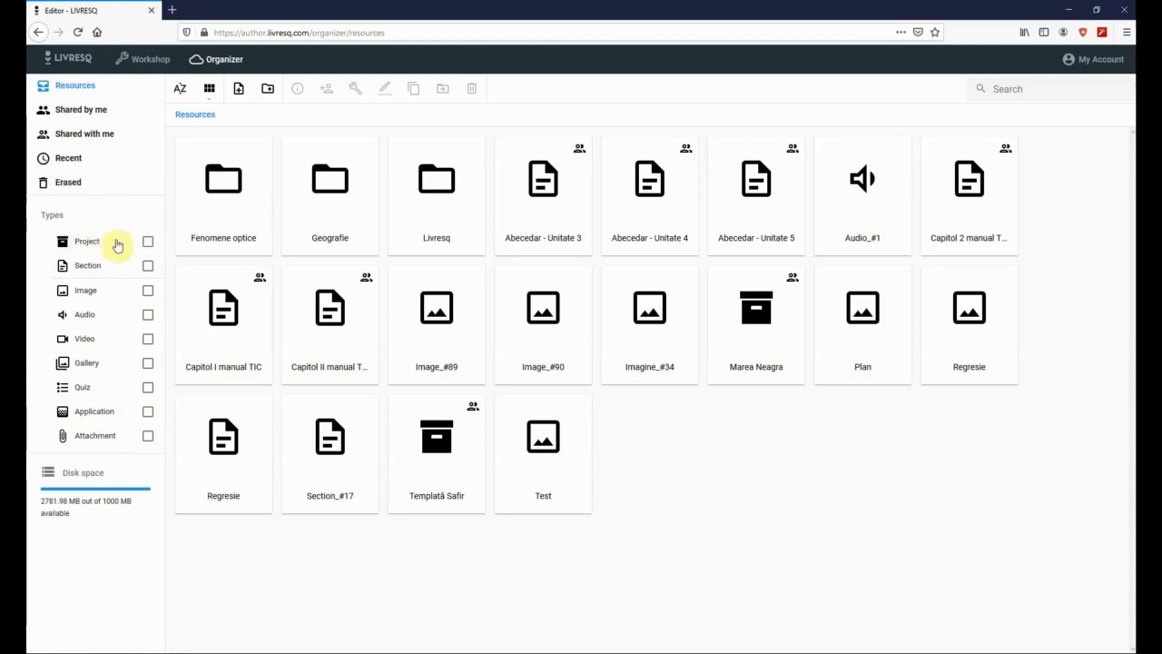
pyautogui.click(146, 292)
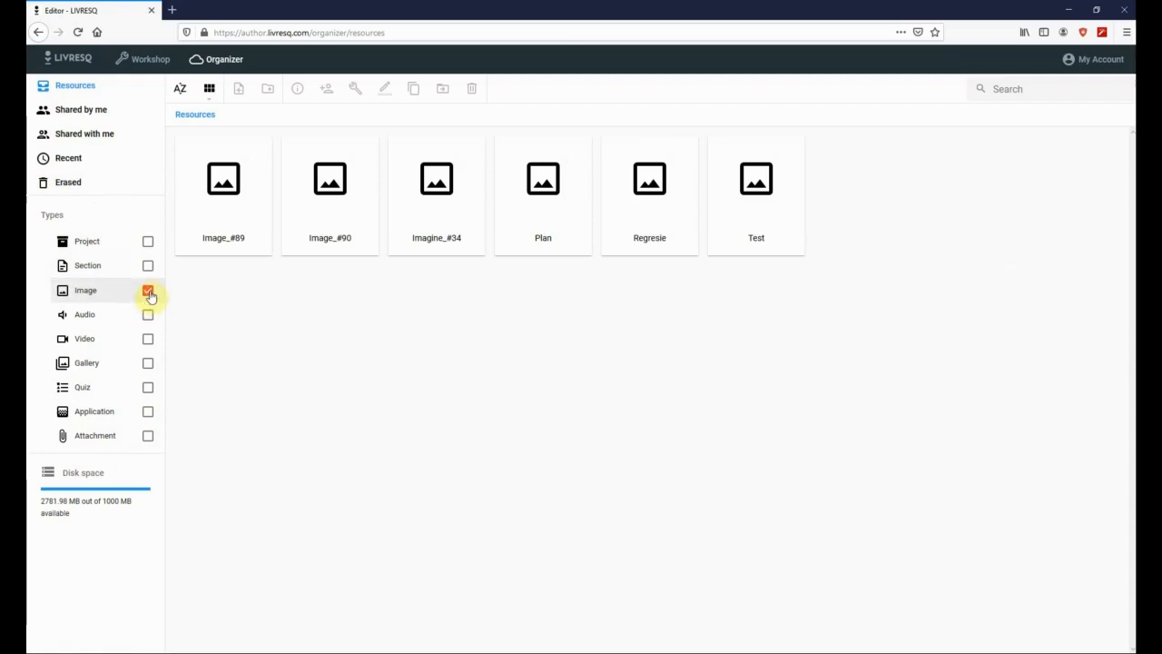
pyautogui.click(147, 292)
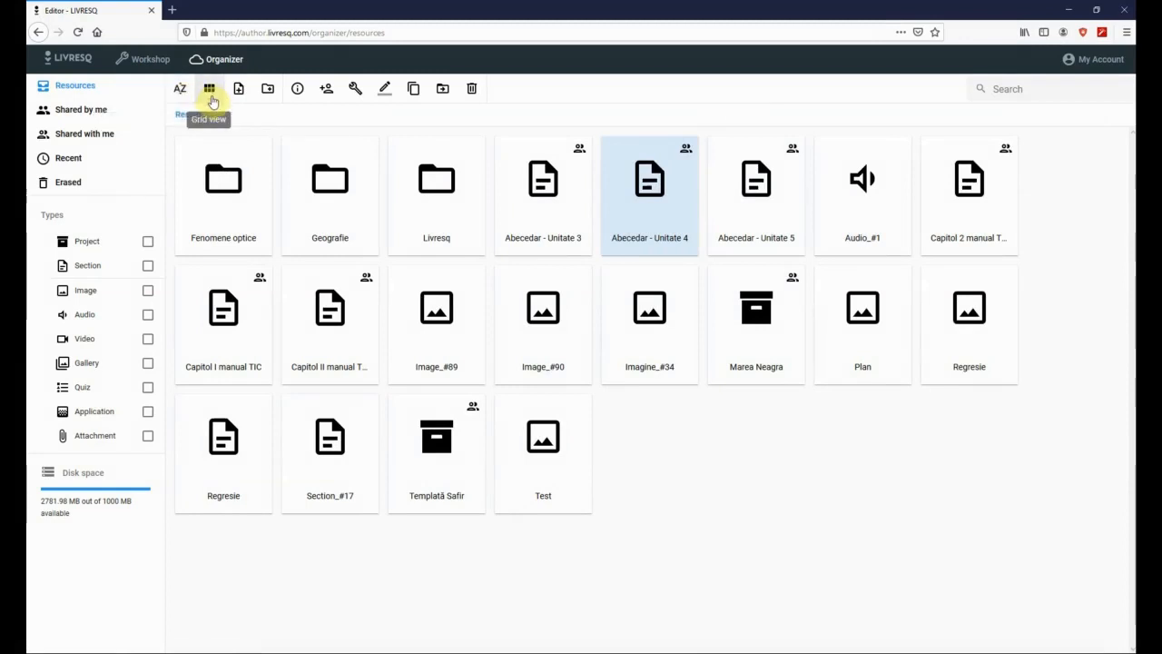
pyautogui.click(211, 98)
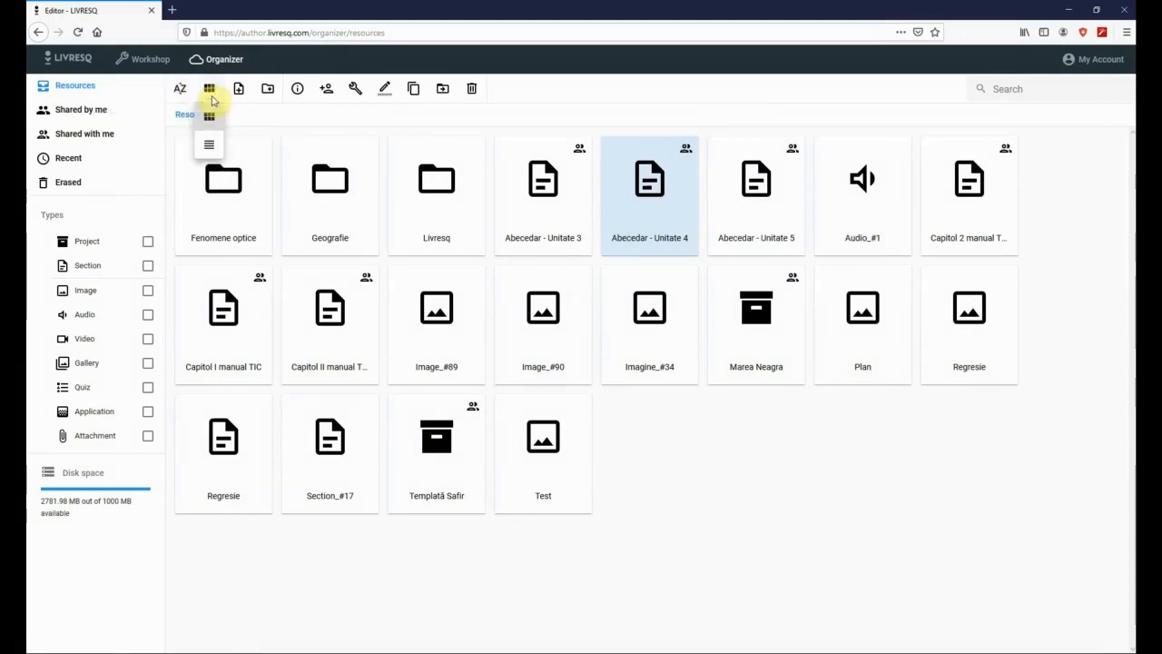
pyautogui.click(209, 145)
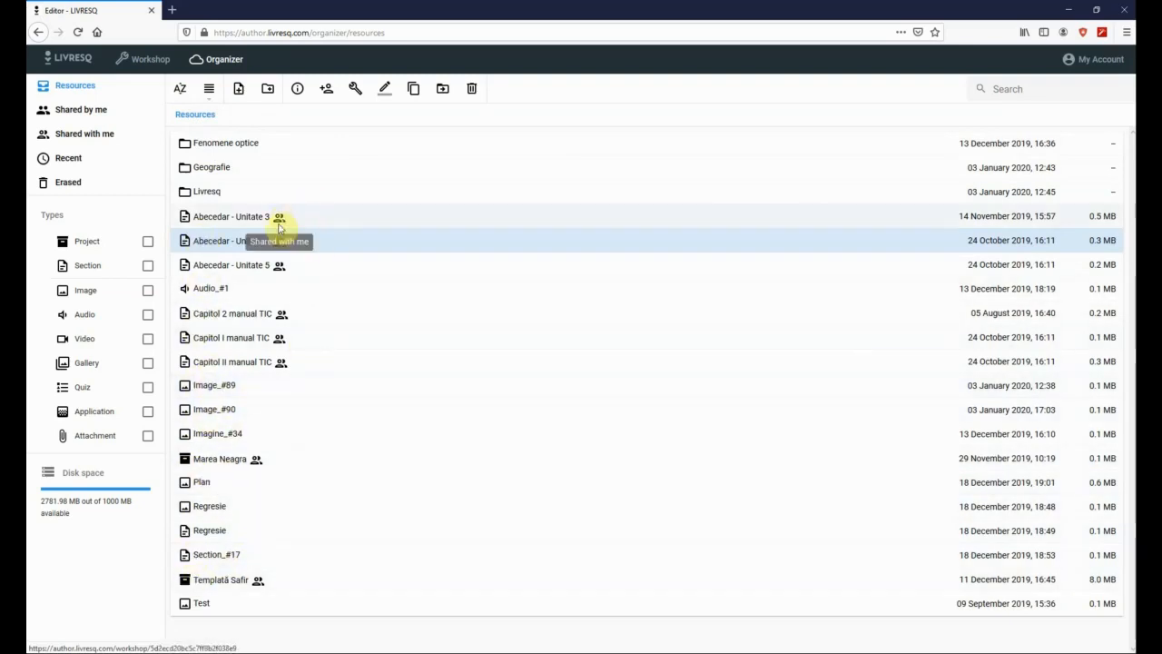
pyautogui.click(209, 91)
pyautogui.click(208, 118)
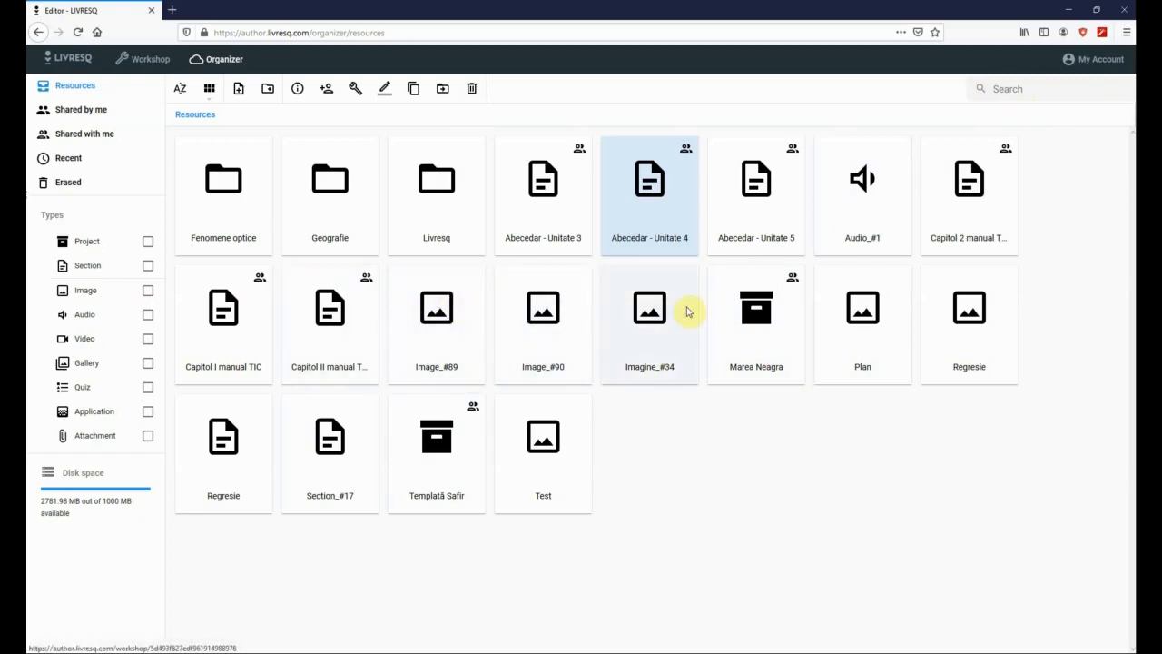
pyautogui.doubleClick(332, 204)
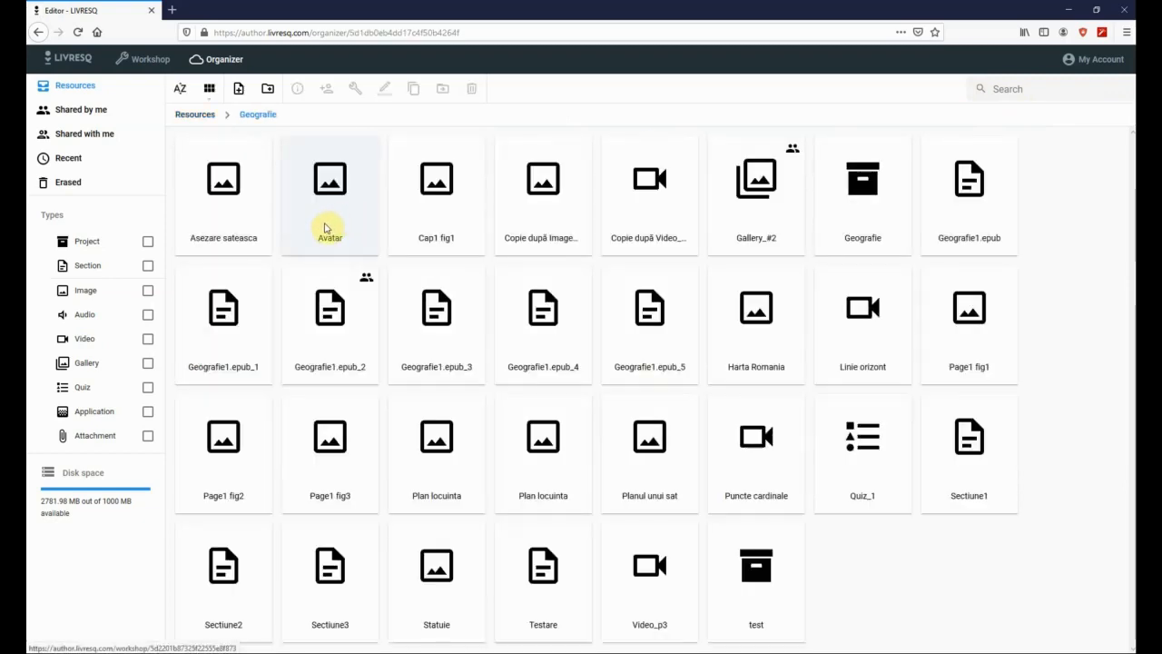
pyautogui.click(195, 116)
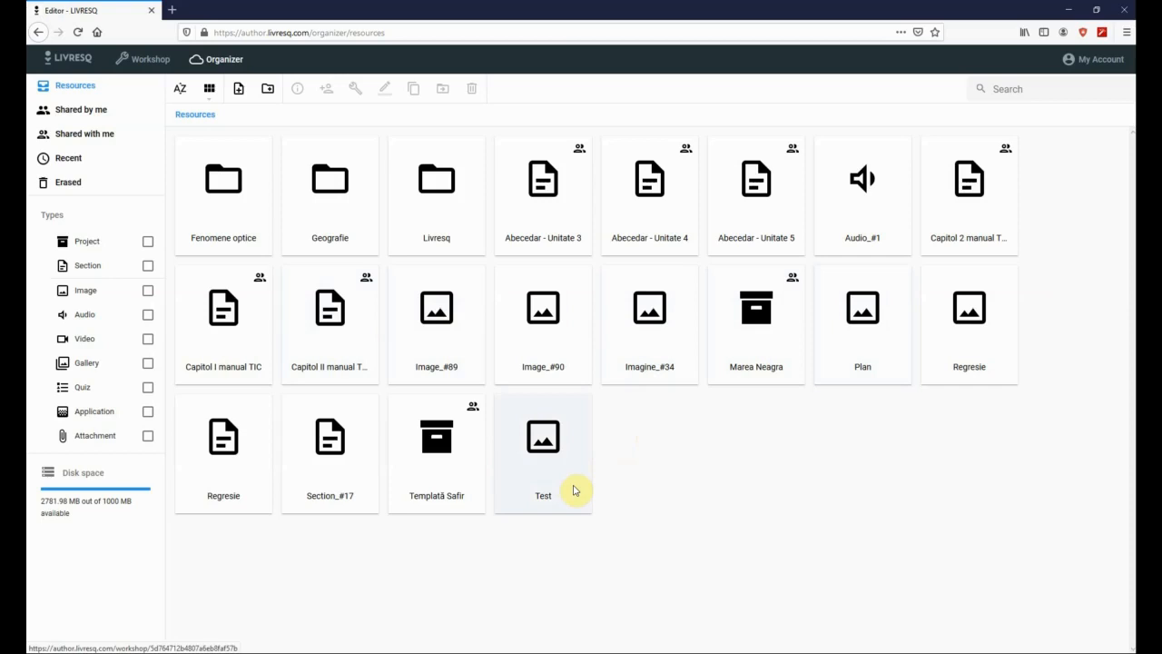
# - Create a new image resource, Image_#91, from the Workshop's Image tile
pyautogui.click(241, 90)
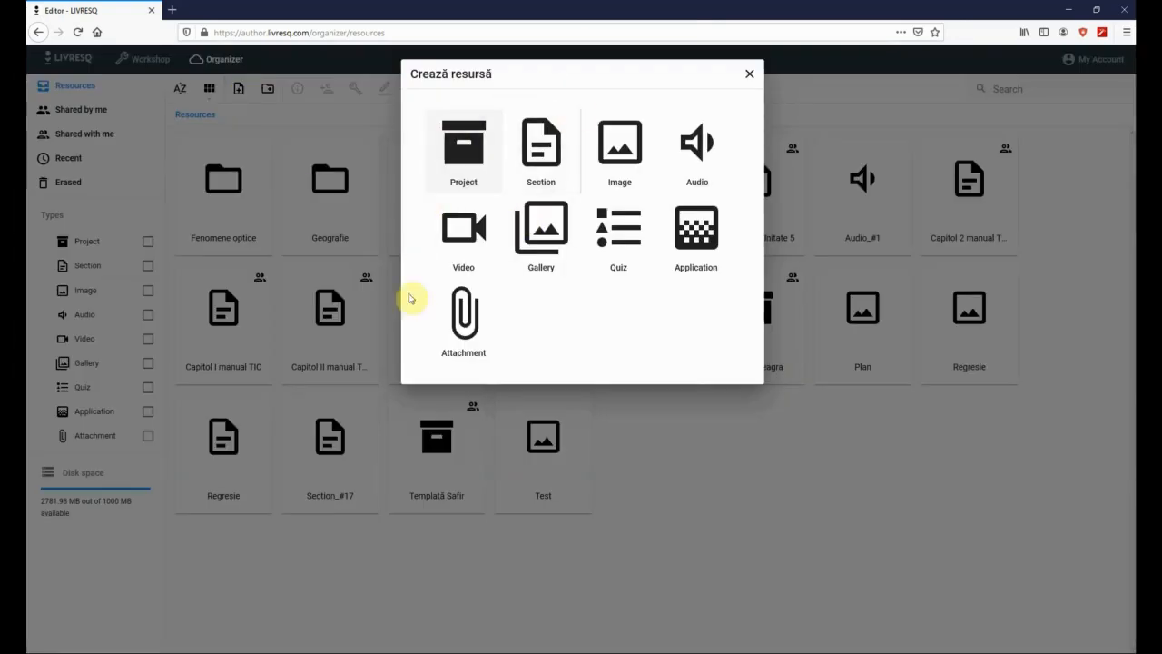
pyautogui.click(749, 75)
pyautogui.click(150, 60)
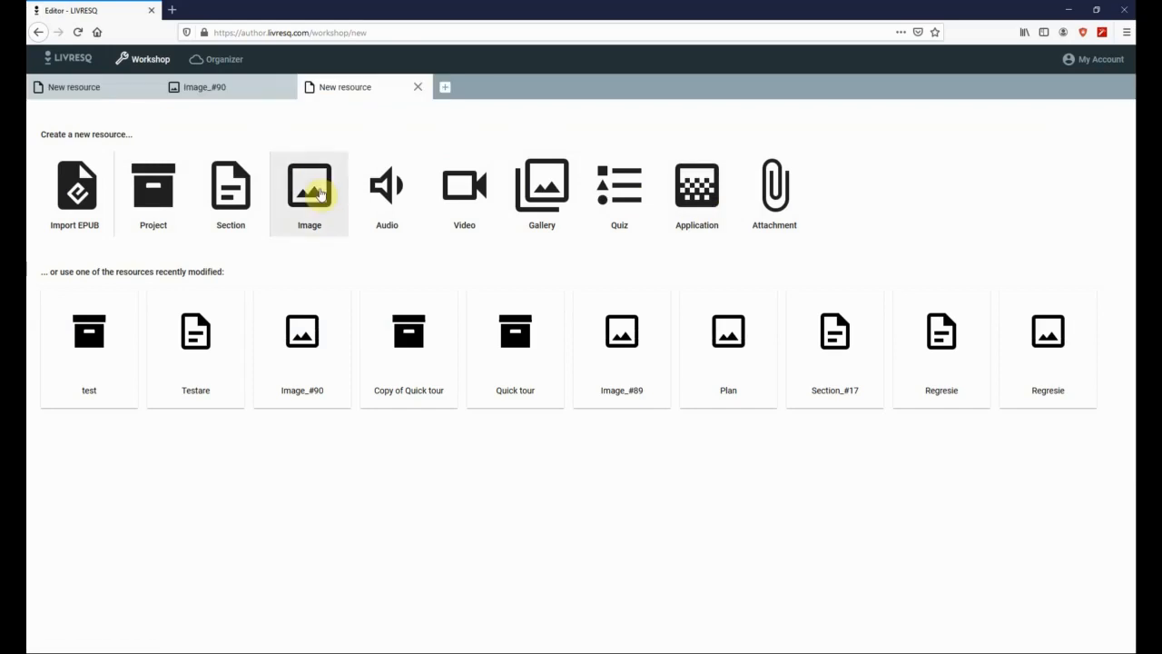
pyautogui.click(318, 189)
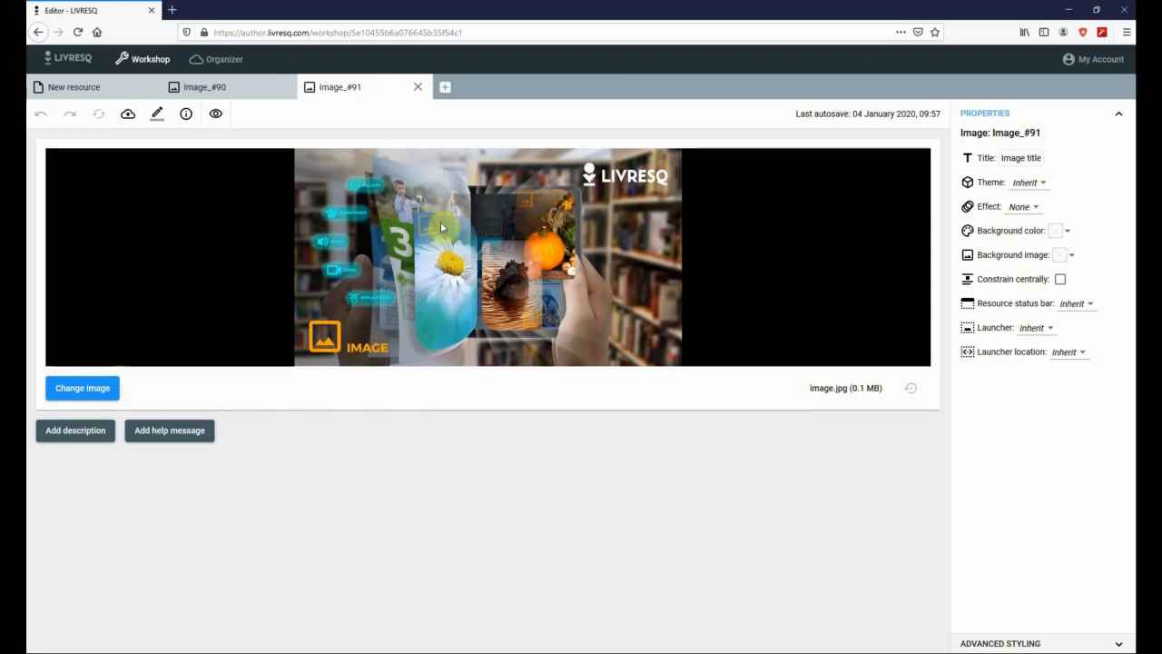
# - Replace the placeholder picture with the uploaded Geography.jpg world map
pyautogui.click(91, 389)
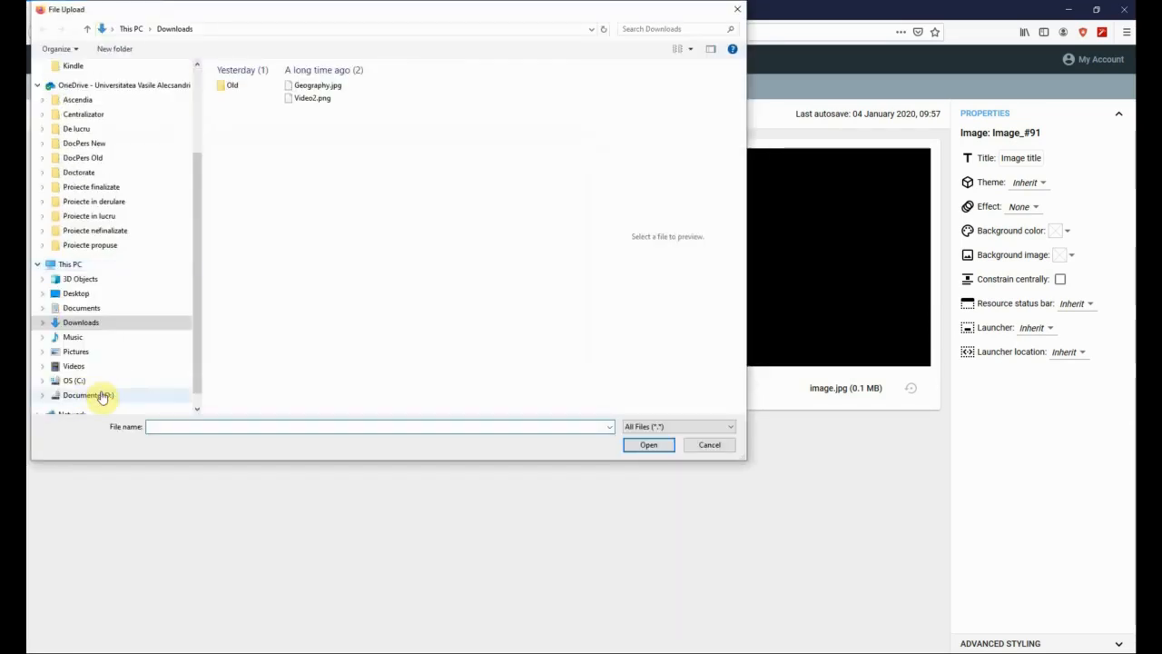
pyautogui.click(313, 85)
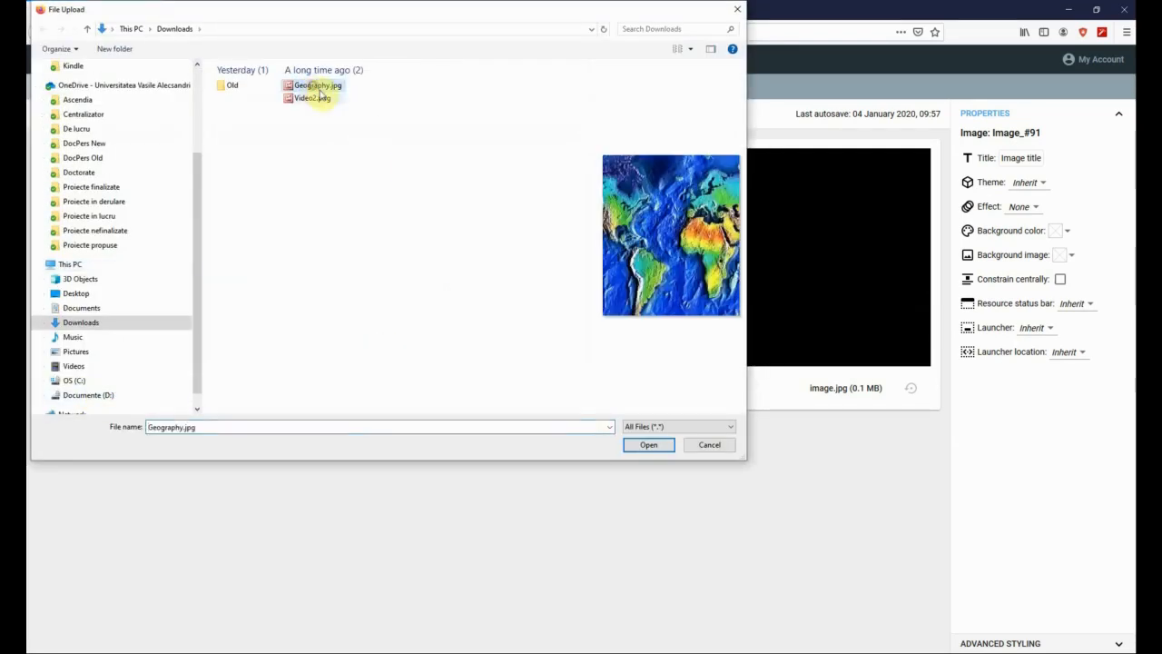
pyautogui.click(664, 448)
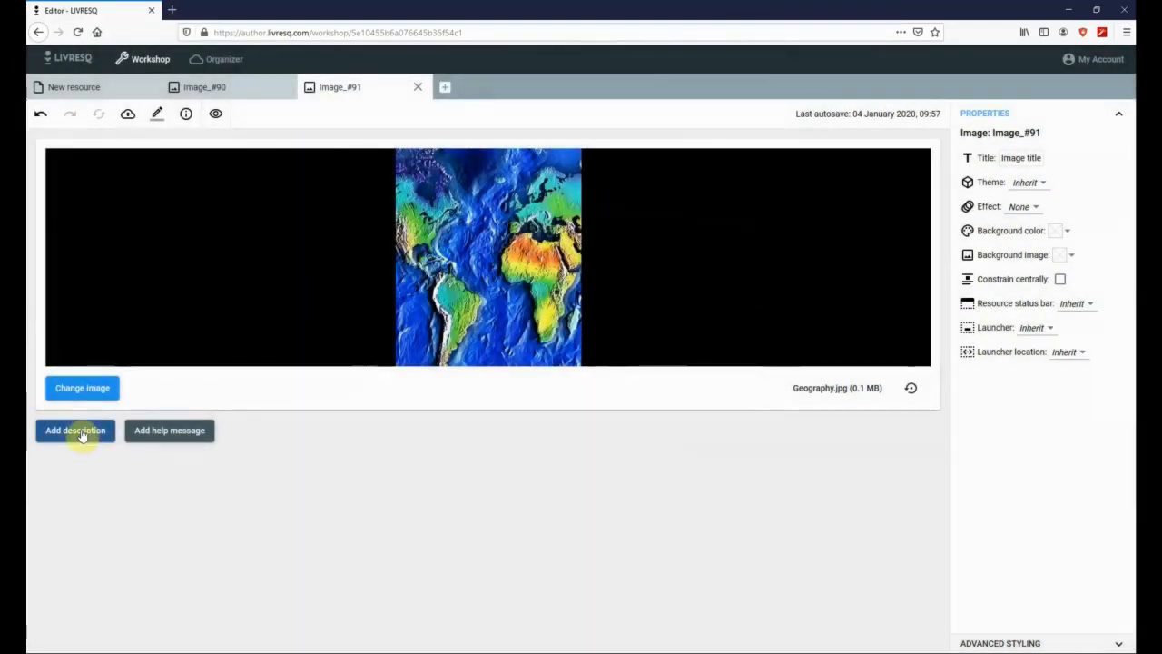
# - Add the description 'Harta lumii' under the map image
pyautogui.click(77, 432)
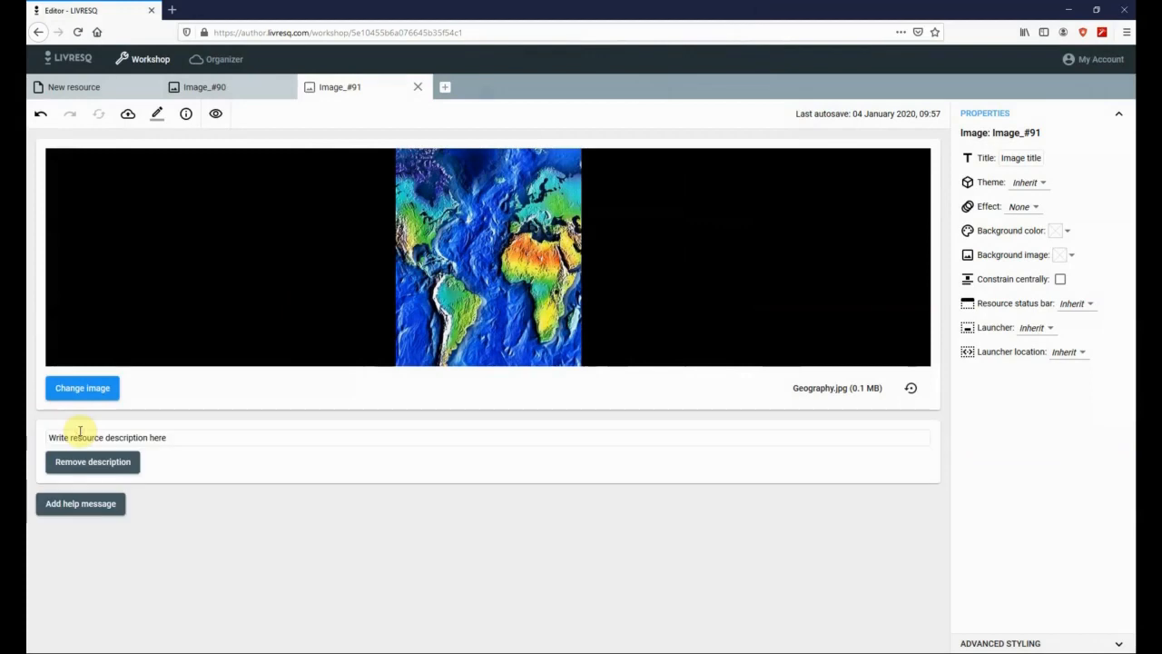
pyautogui.click(190, 432)
pyautogui.write('Harta lu')
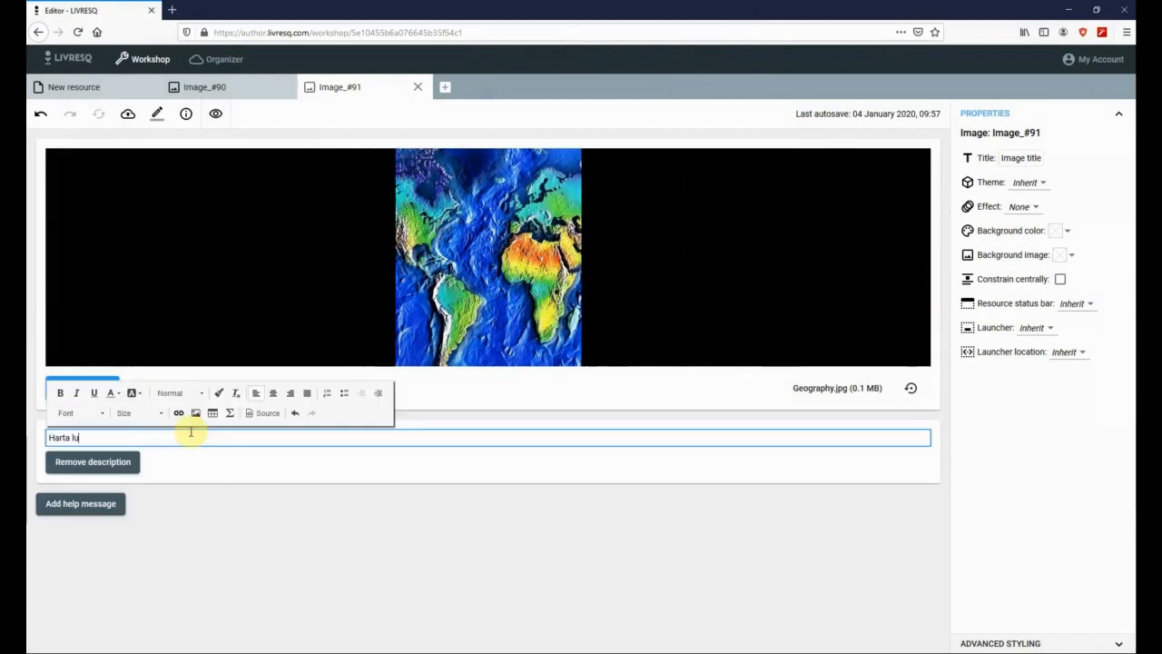
pyautogui.write('mii')
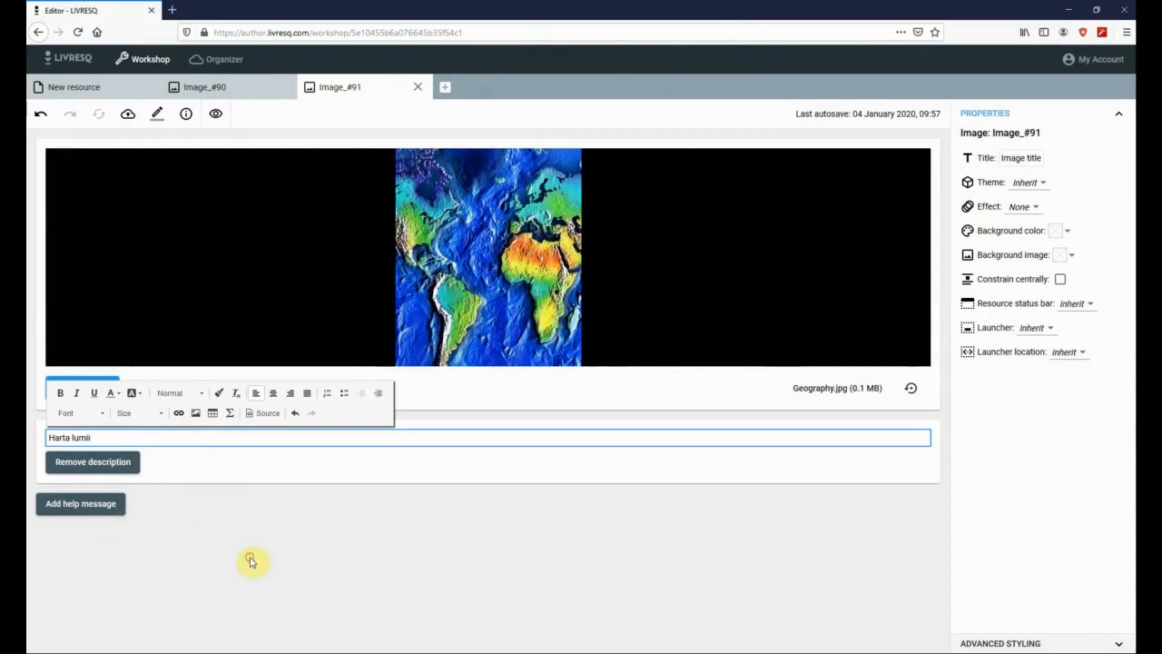
pyautogui.click(251, 561)
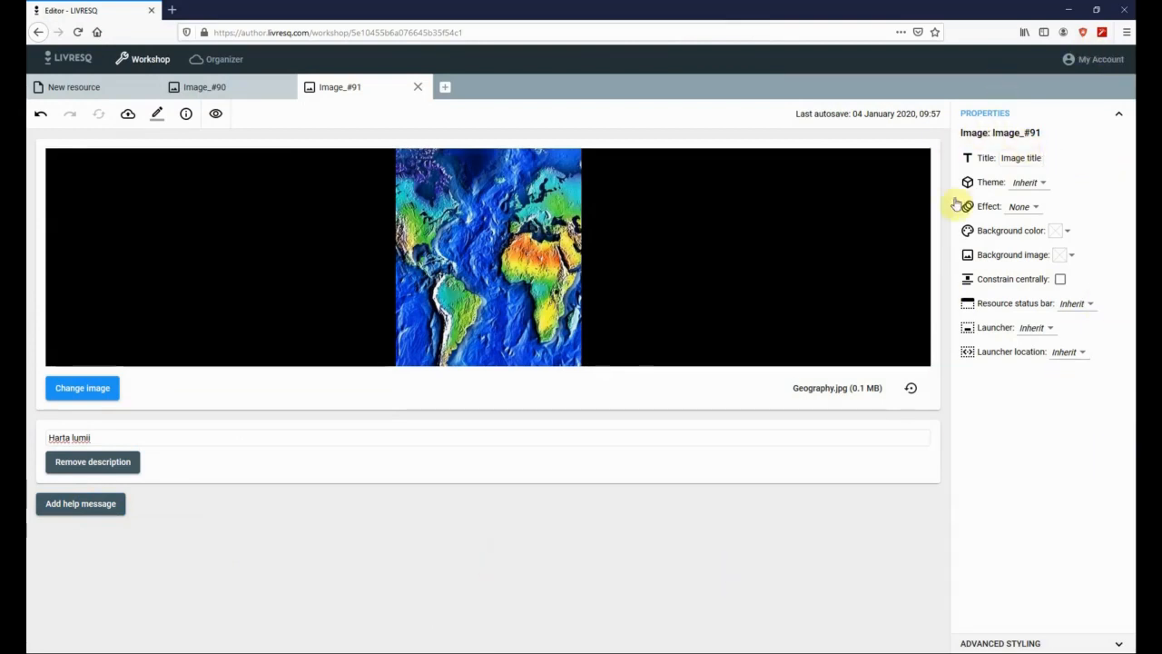
# - Replace the image's title in Properties with 'Harta'
pyautogui.click(1007, 156)
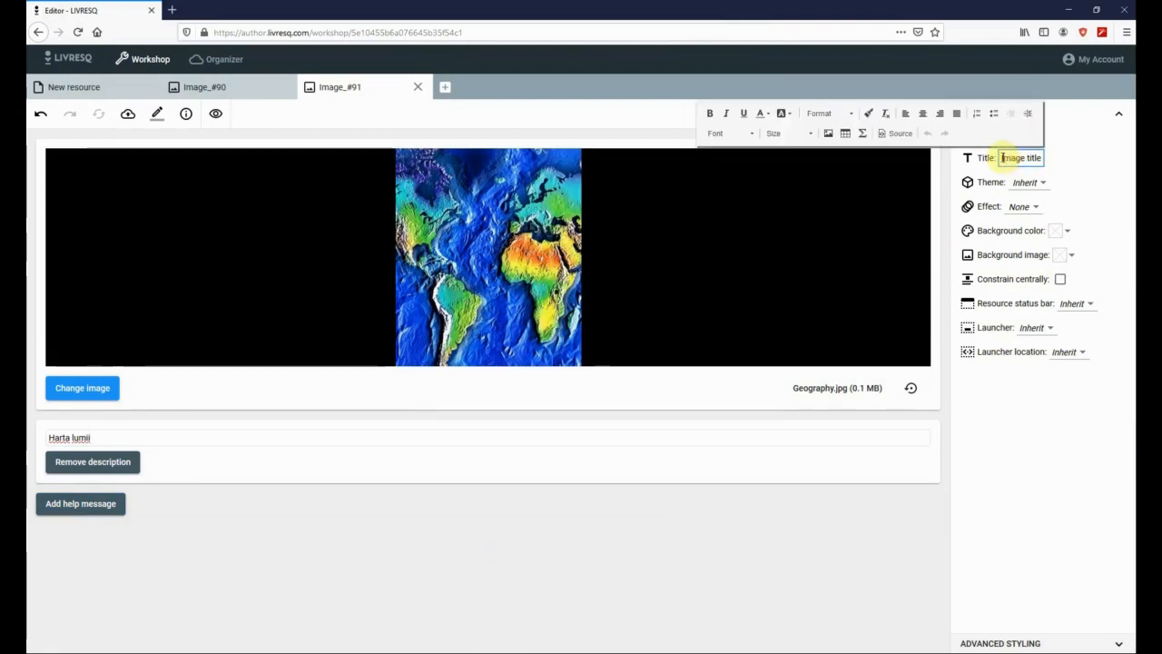
pyautogui.moveTo(998, 158); pyautogui.dragTo(1066, 175)
pyautogui.write('Harta')
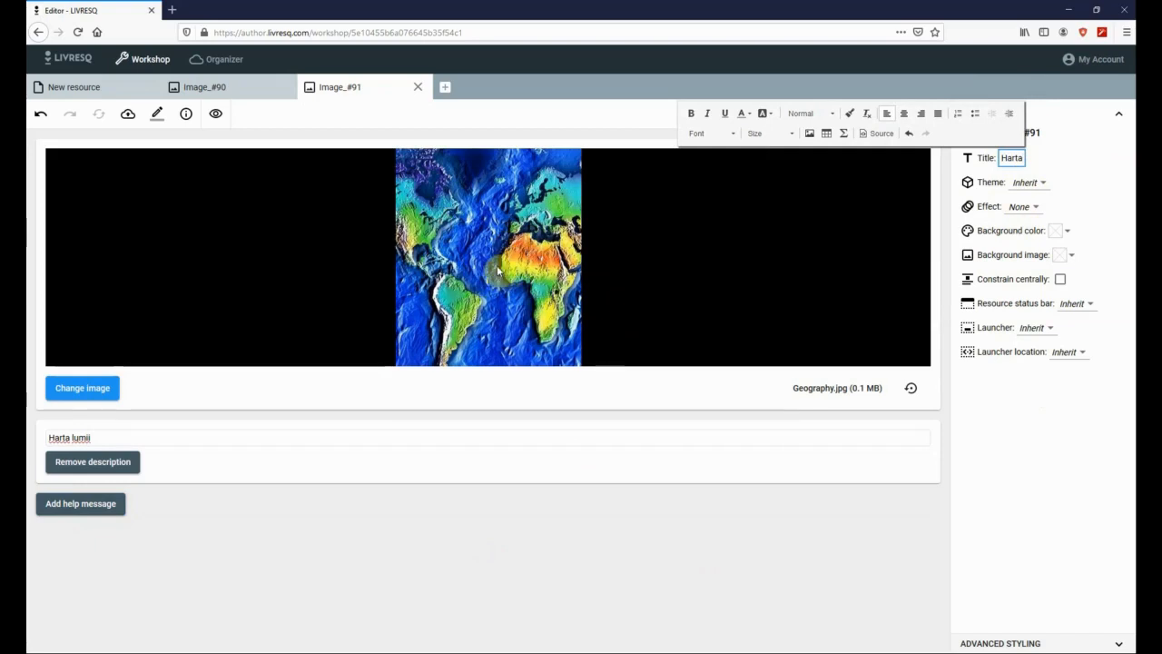
pyautogui.click(1120, 646)
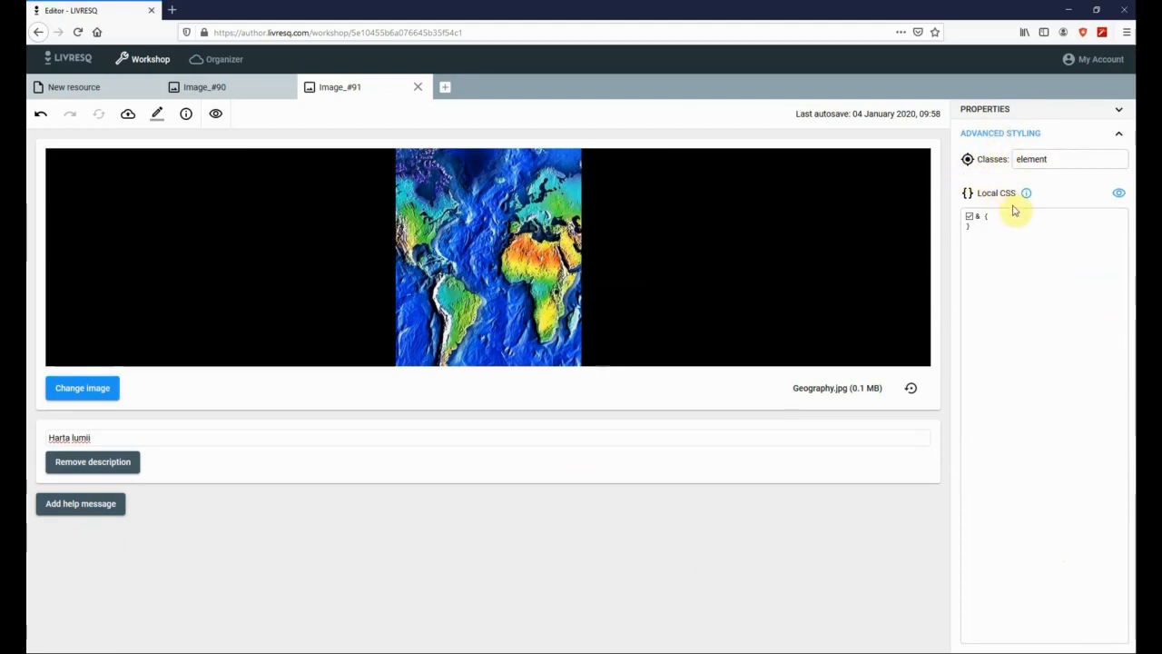
pyautogui.click(1119, 113)
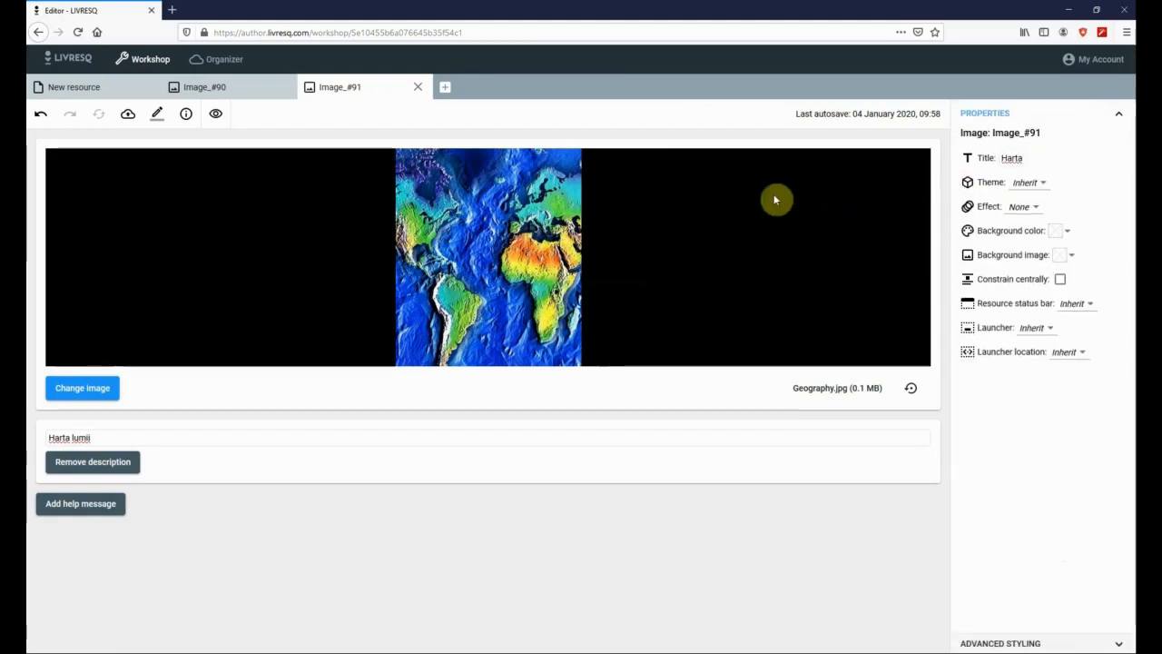
# - Rename the resource Image_#91 to 'Harta lumii'
pyautogui.click(156, 113)
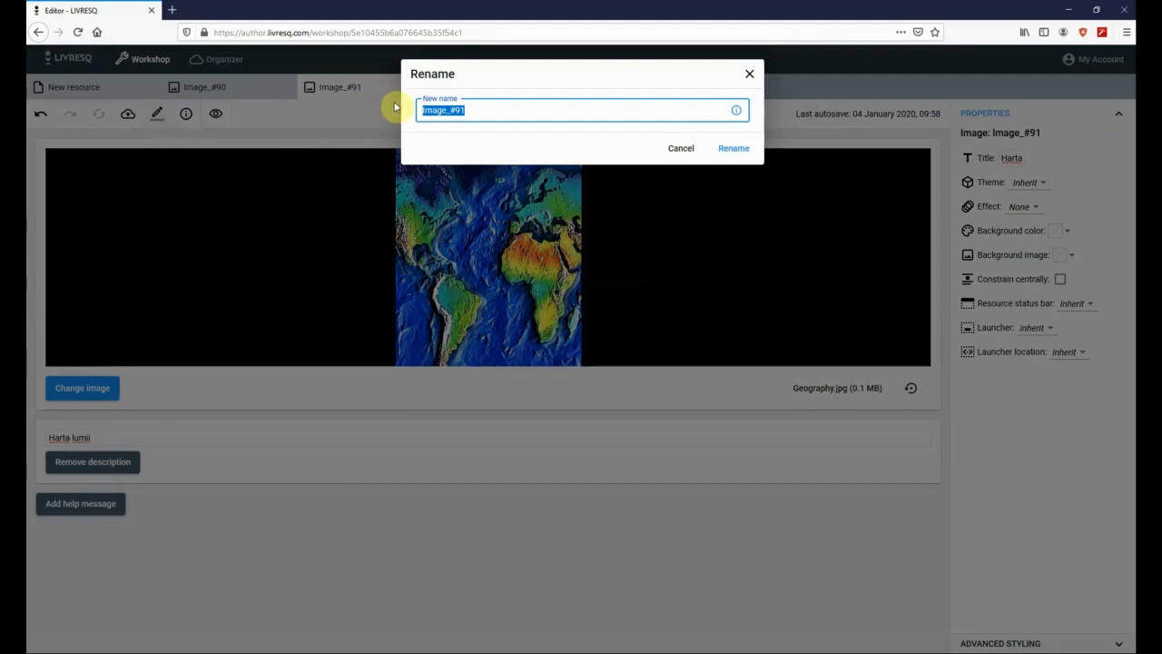
pyautogui.write('Harta lumii')
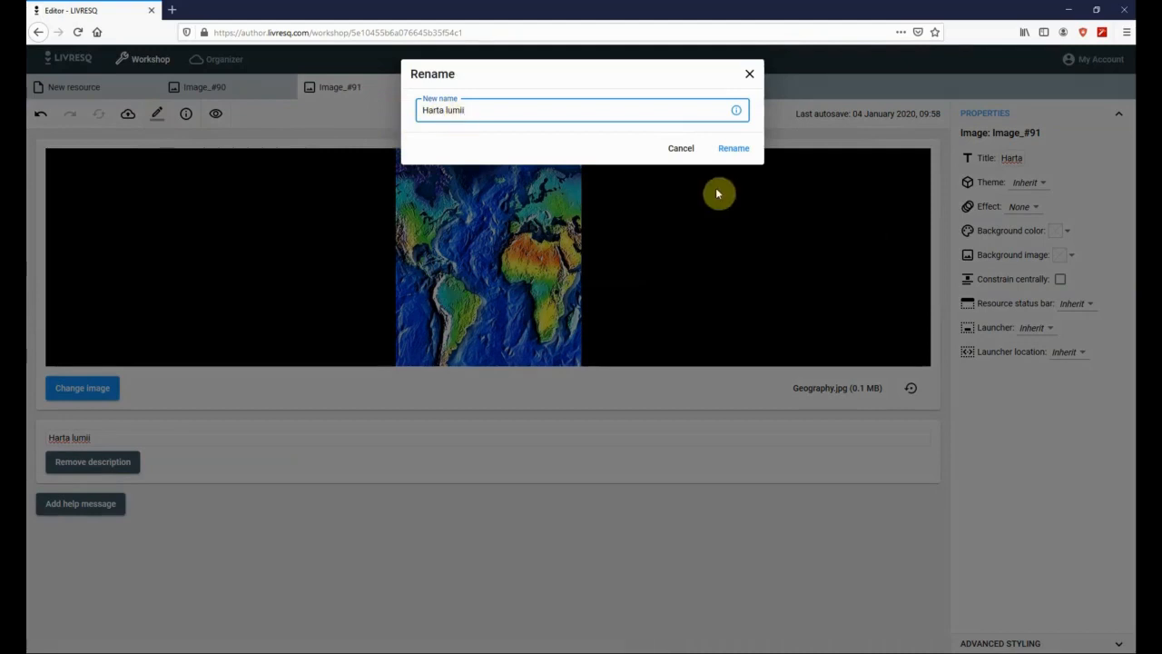
pyautogui.click(734, 149)
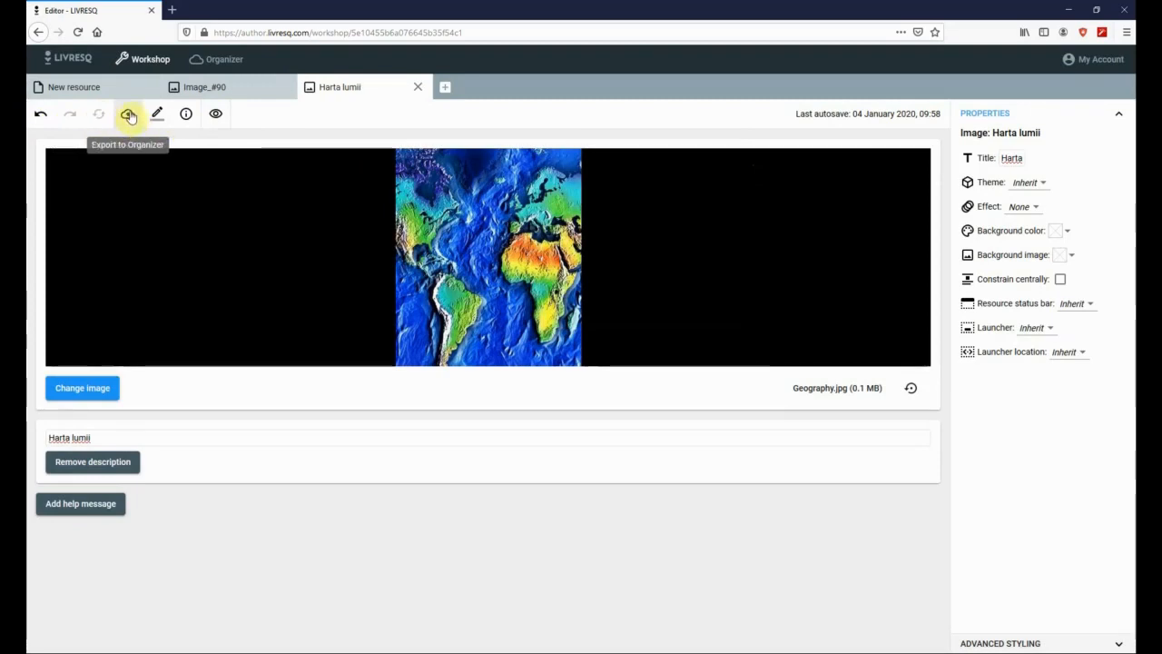
pyautogui.click(216, 118)
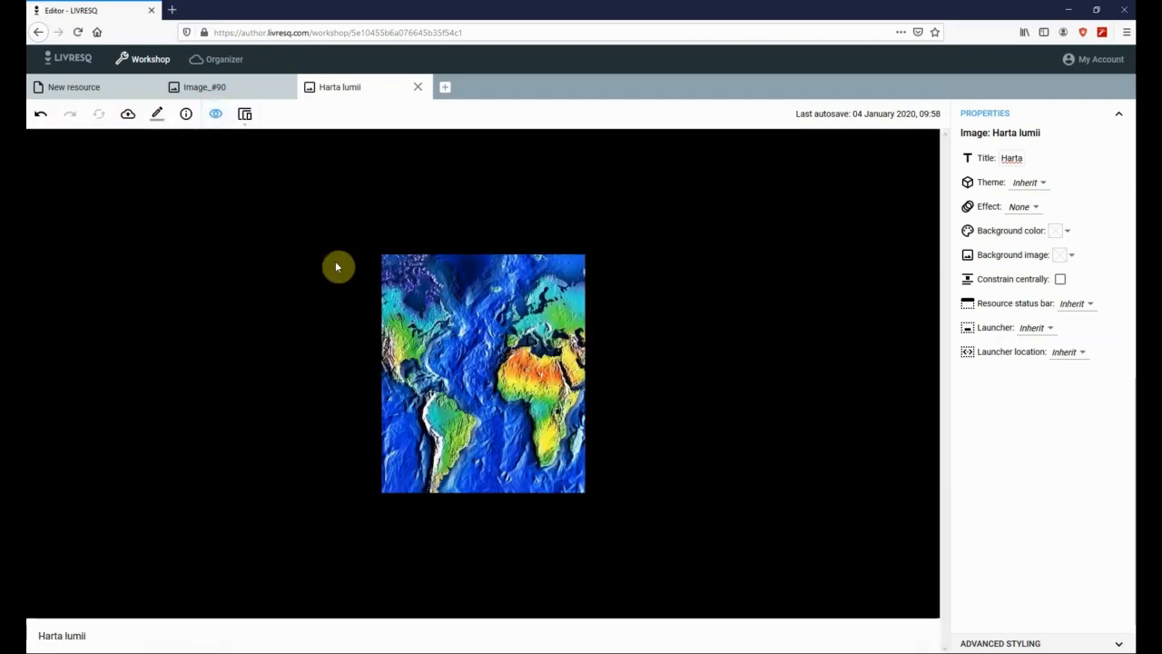
pyautogui.click(244, 115)
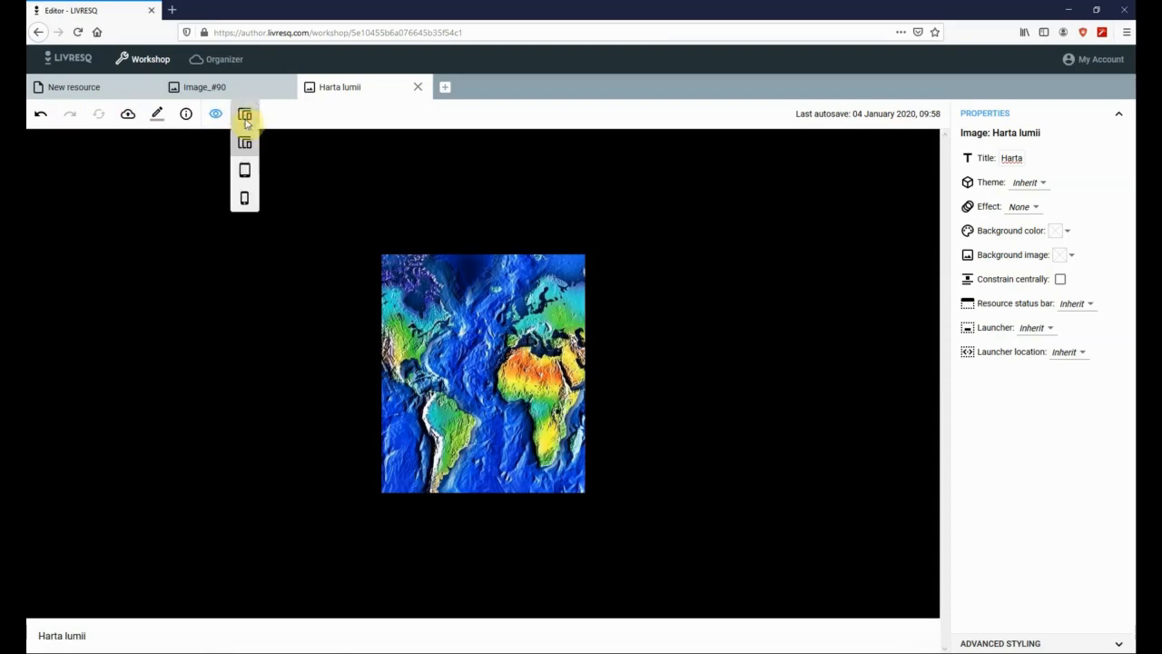
pyautogui.click(246, 171)
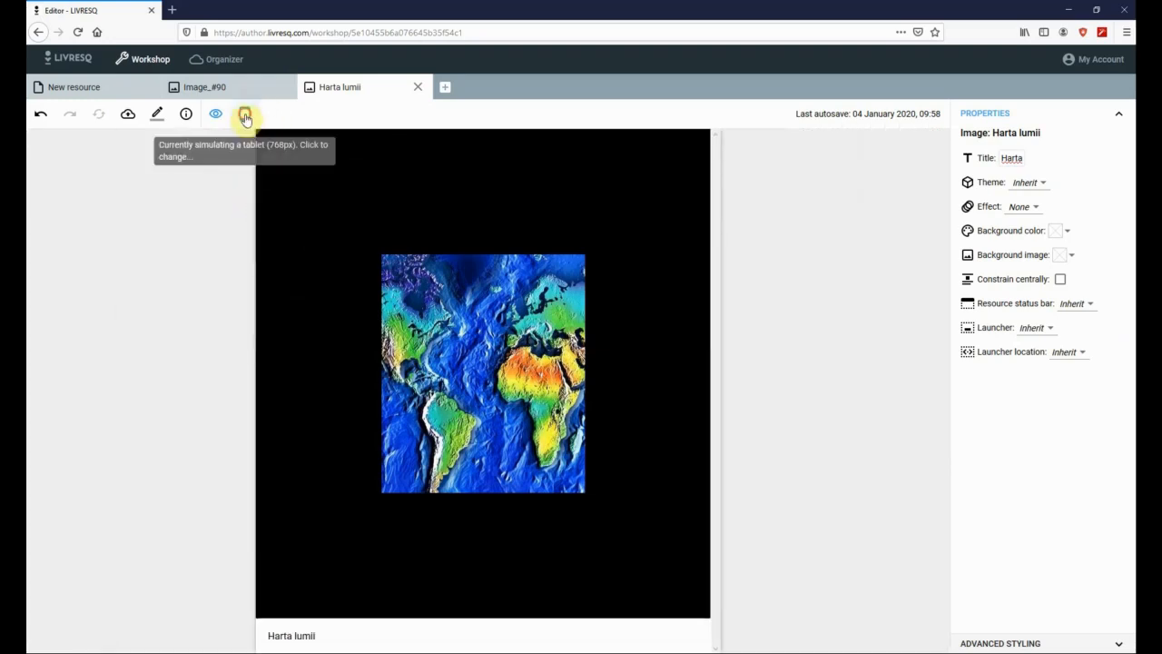
pyautogui.click(244, 114)
pyautogui.click(245, 197)
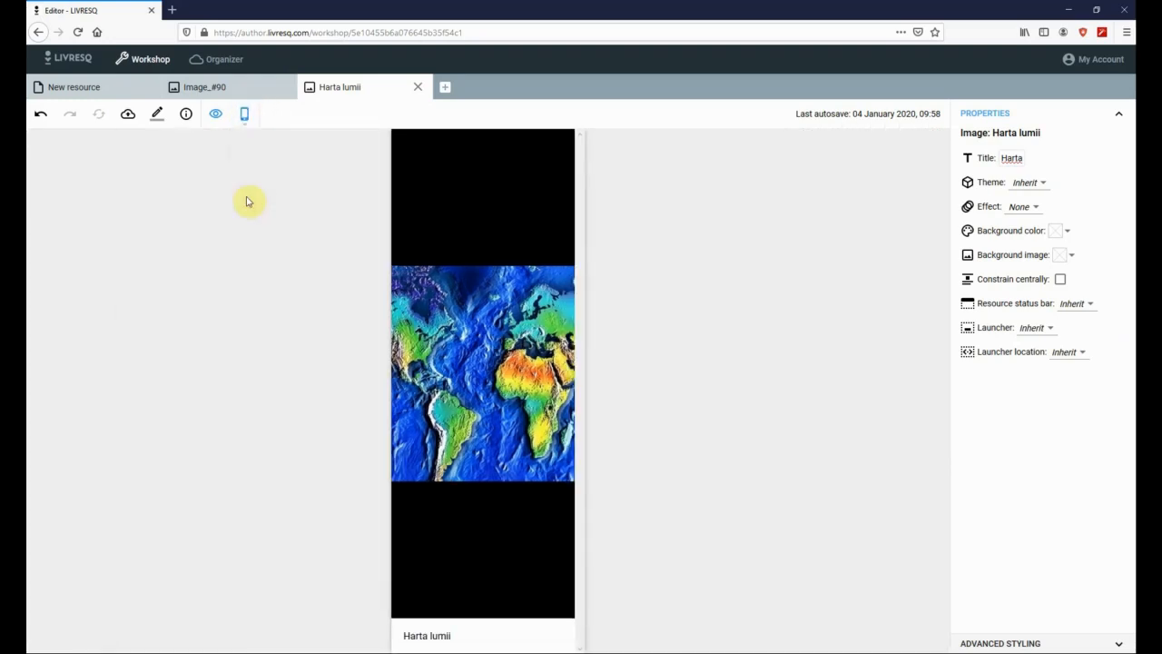
pyautogui.click(244, 113)
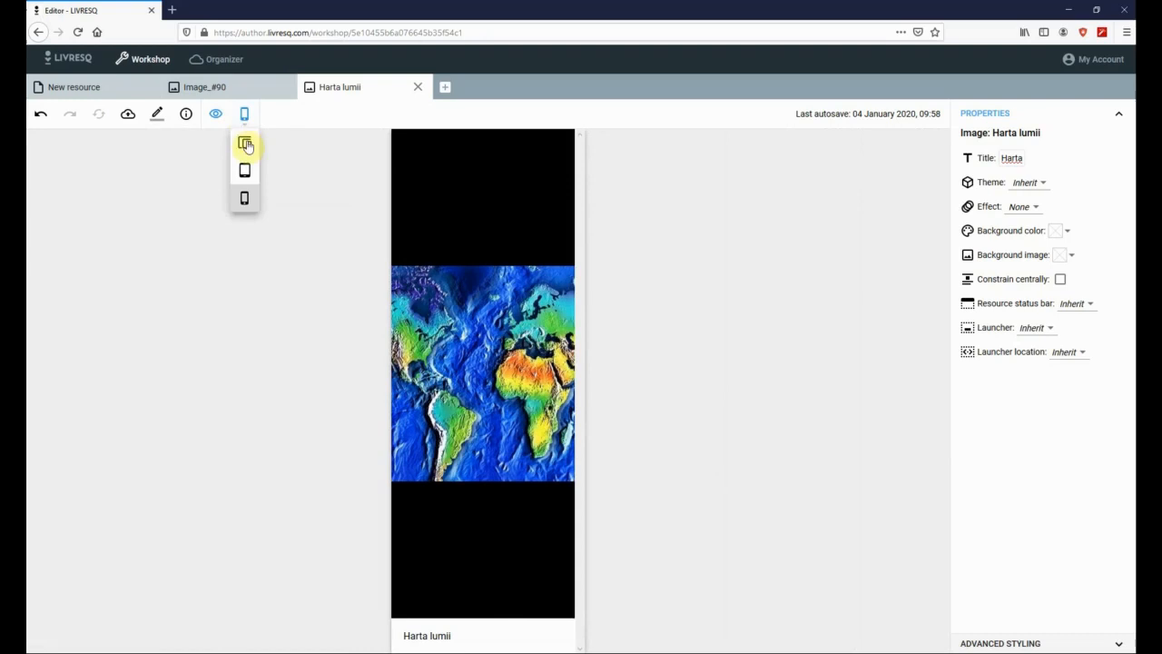
pyautogui.click(246, 144)
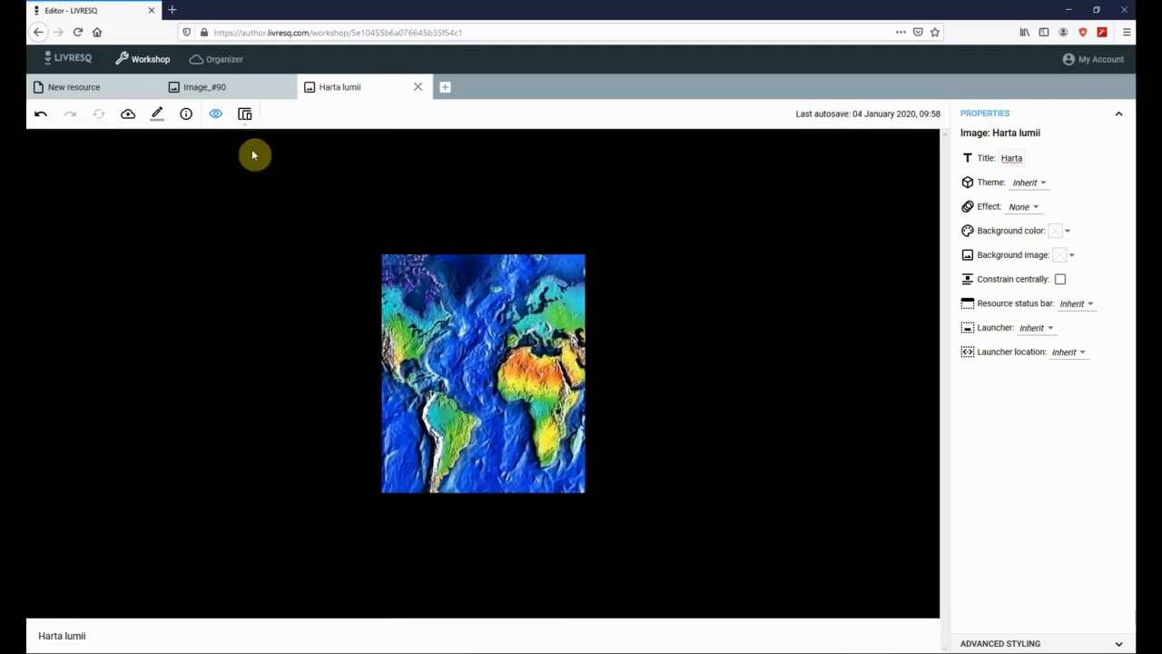
pyautogui.click(216, 115)
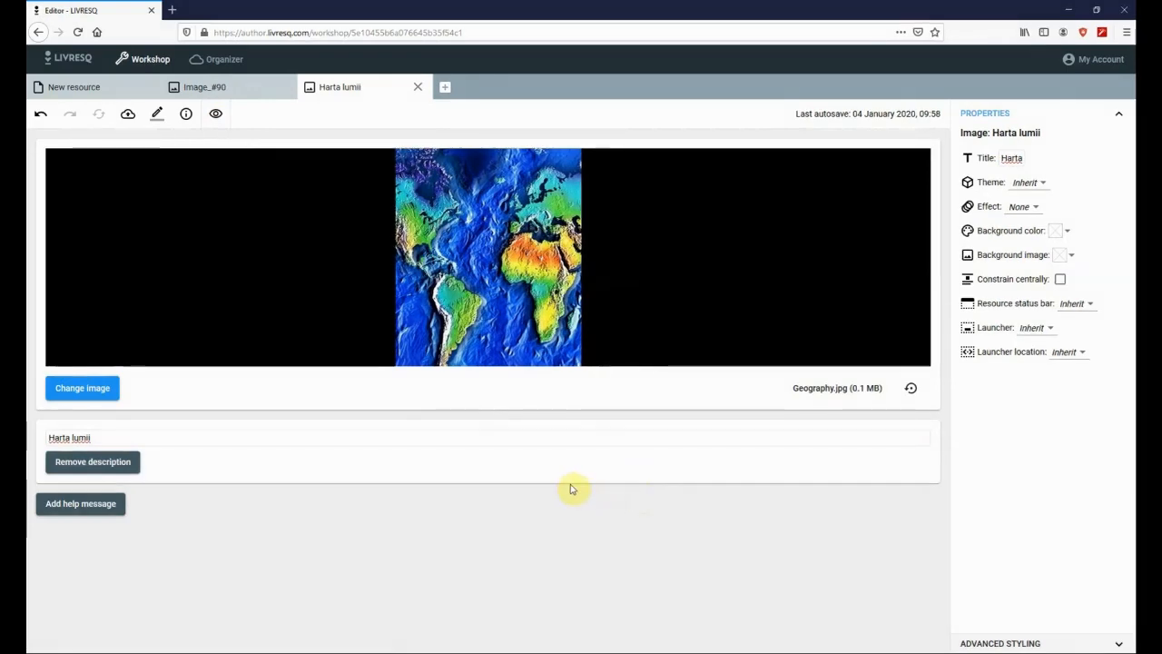
# - Open the Geografie folder's Testare section in the Workshop via the Organizer
pyautogui.click(220, 62)
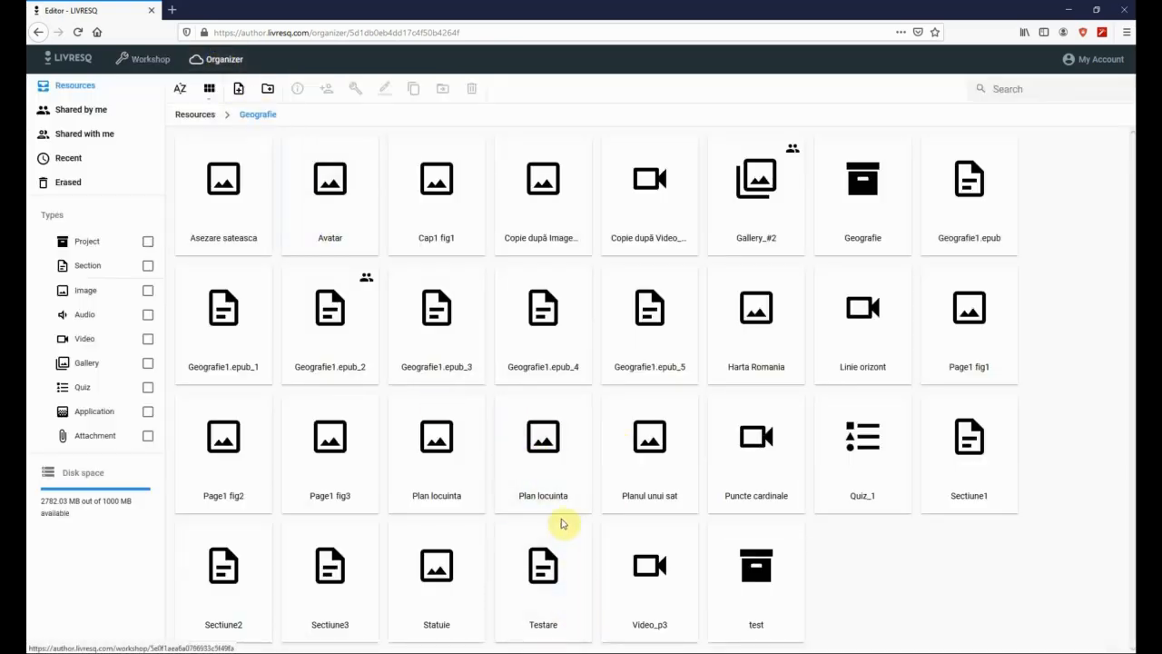
pyautogui.click(545, 570)
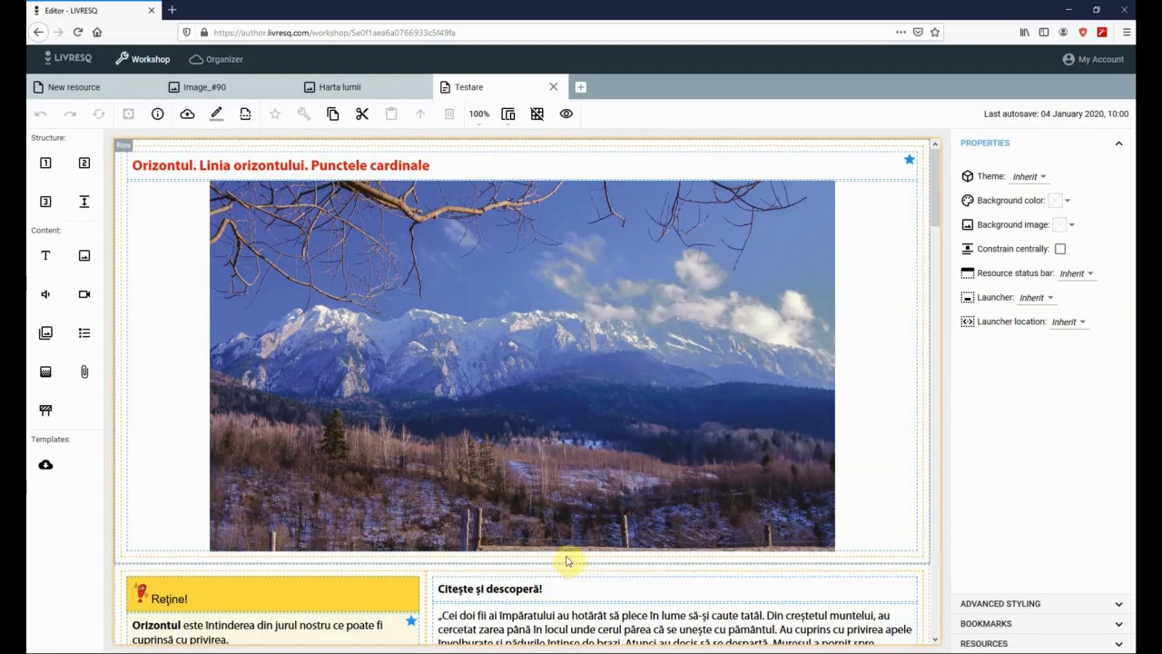
pyautogui.click(128, 165)
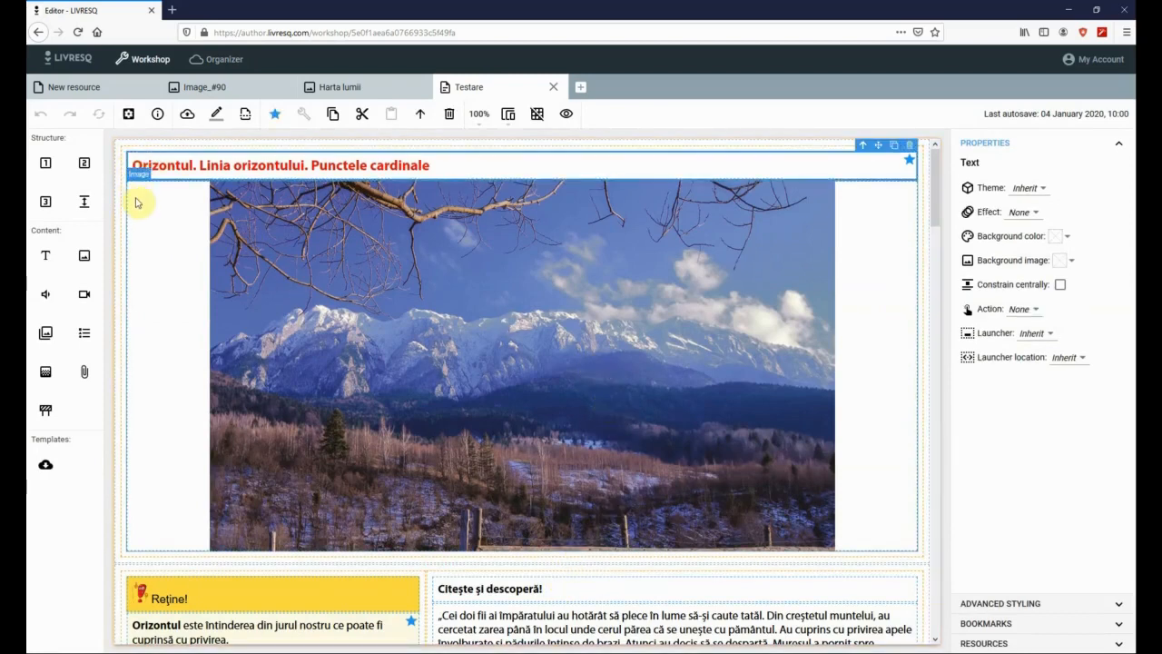
pyautogui.click(134, 201)
pyautogui.scroll(-3, 145, 272)
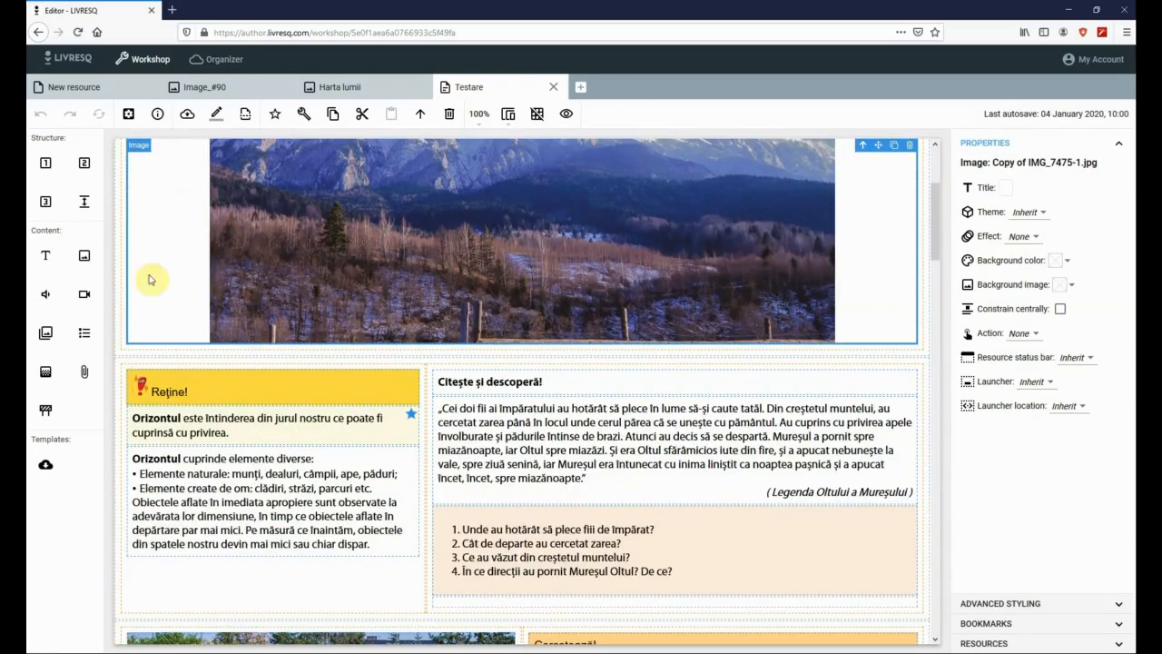
pyautogui.click(128, 362)
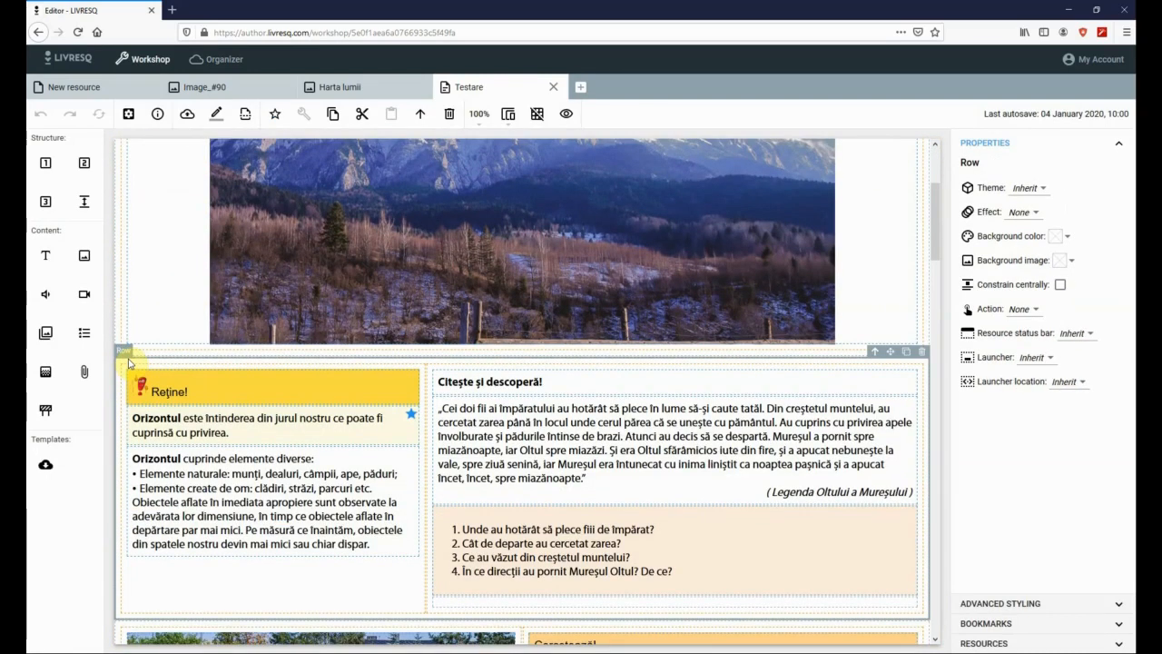
pyautogui.scroll(-2, 312, 559)
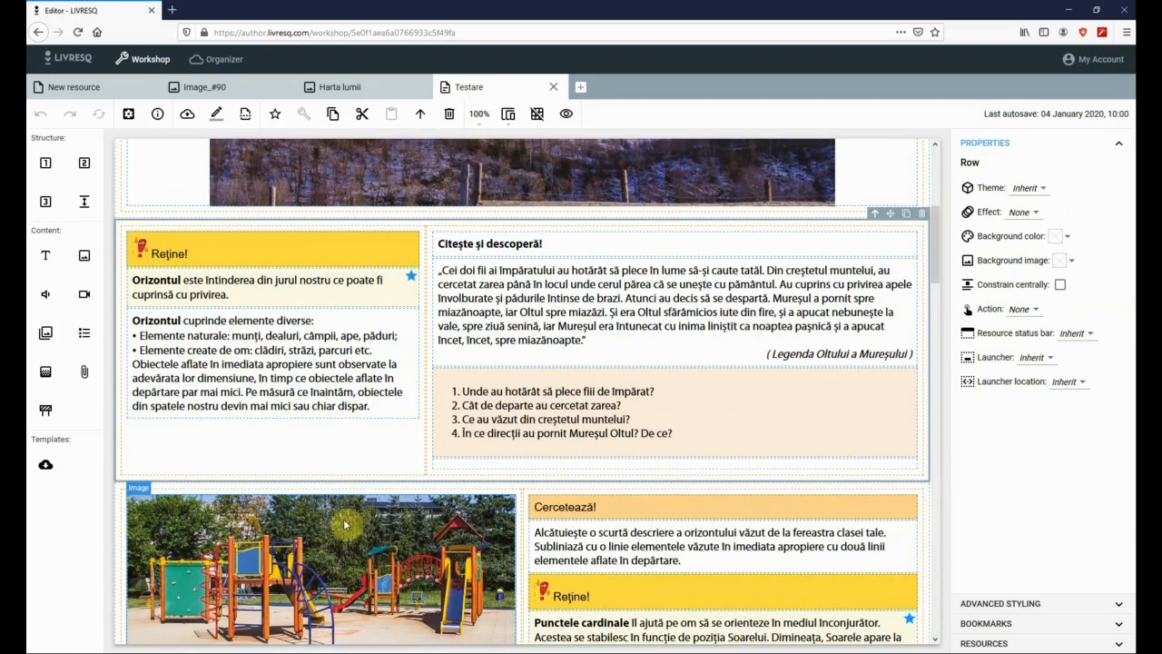
pyautogui.click(304, 279)
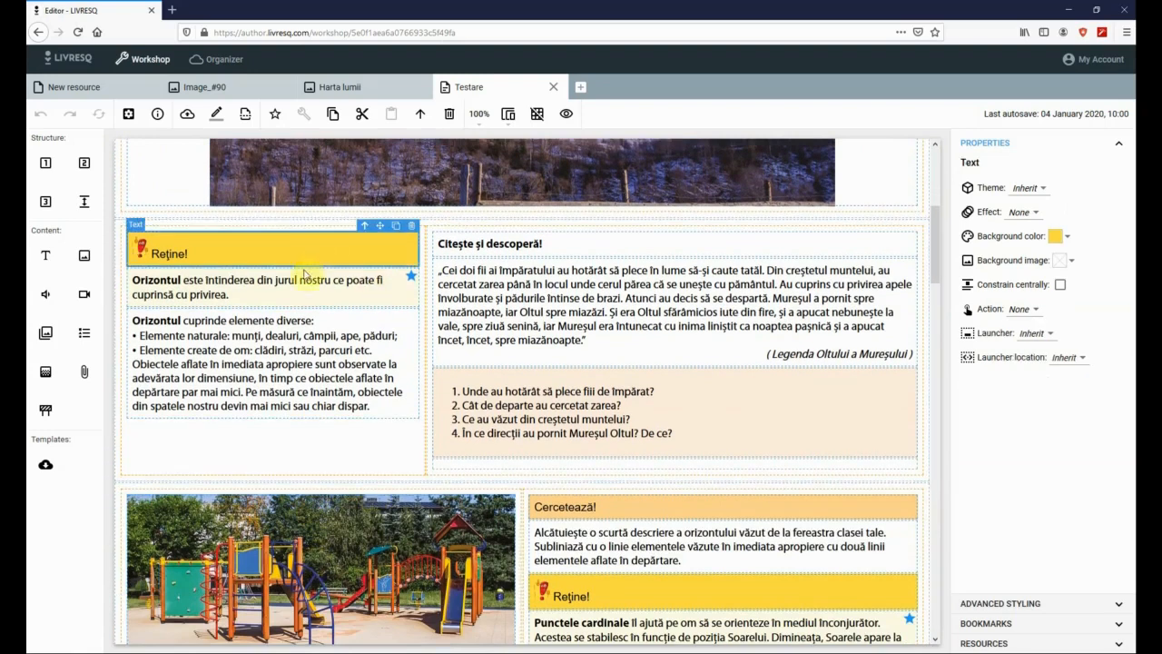
pyautogui.click(553, 282)
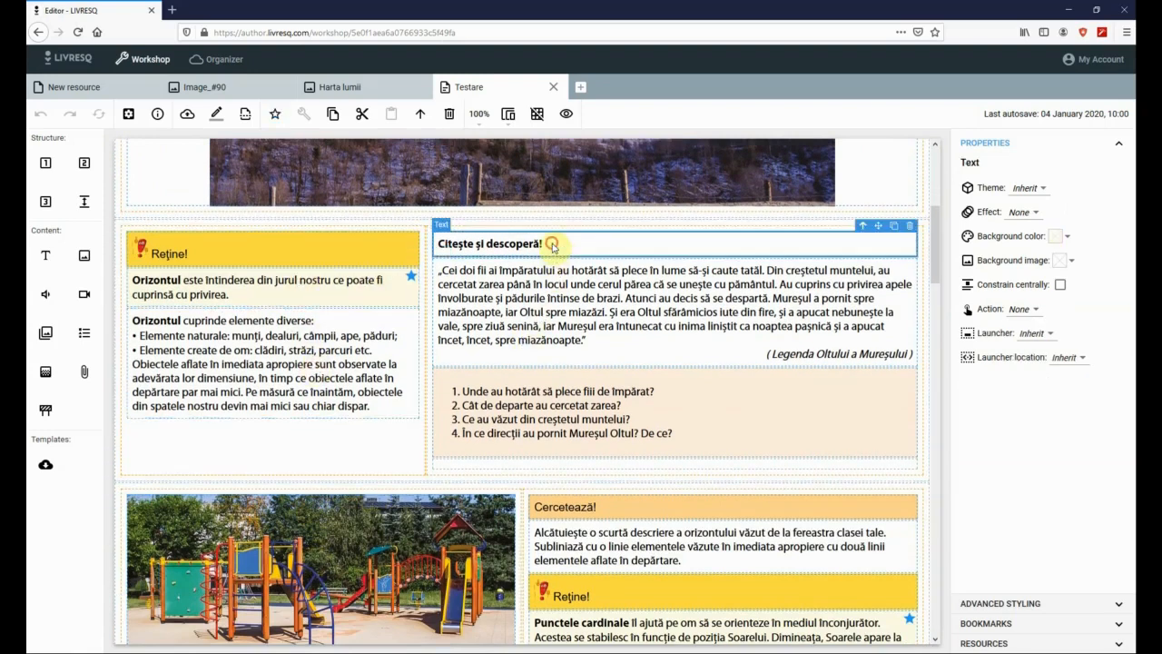
pyautogui.click(588, 514)
pyautogui.click(487, 526)
pyautogui.scroll(-4, 481, 490)
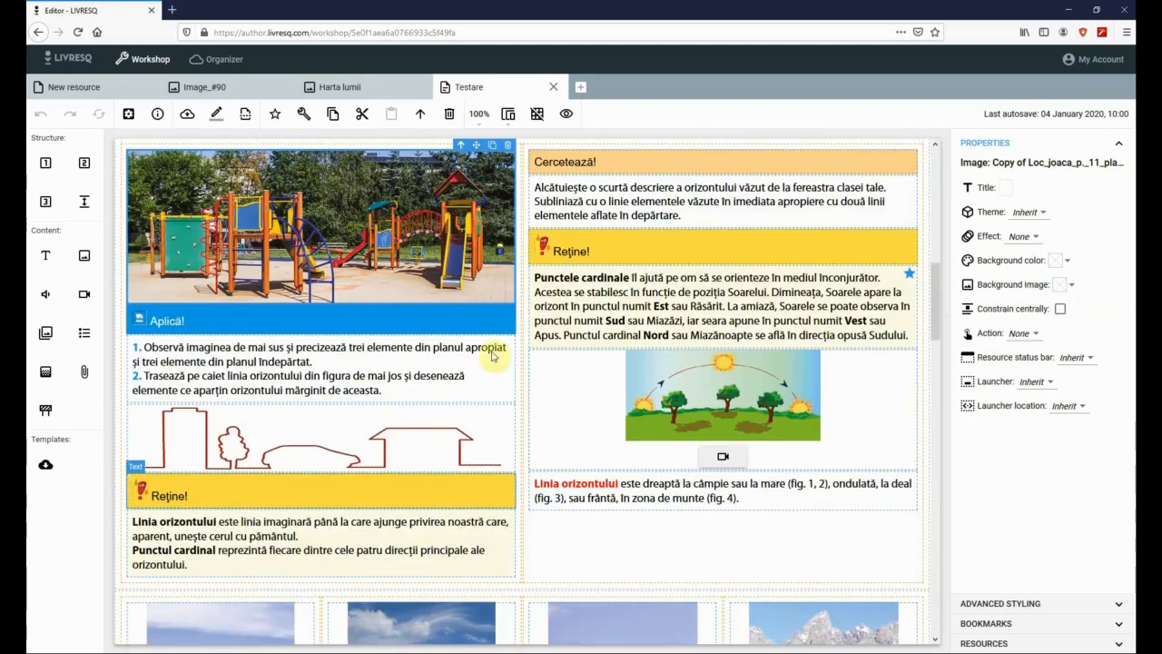
pyautogui.scroll(-4, 466, 434)
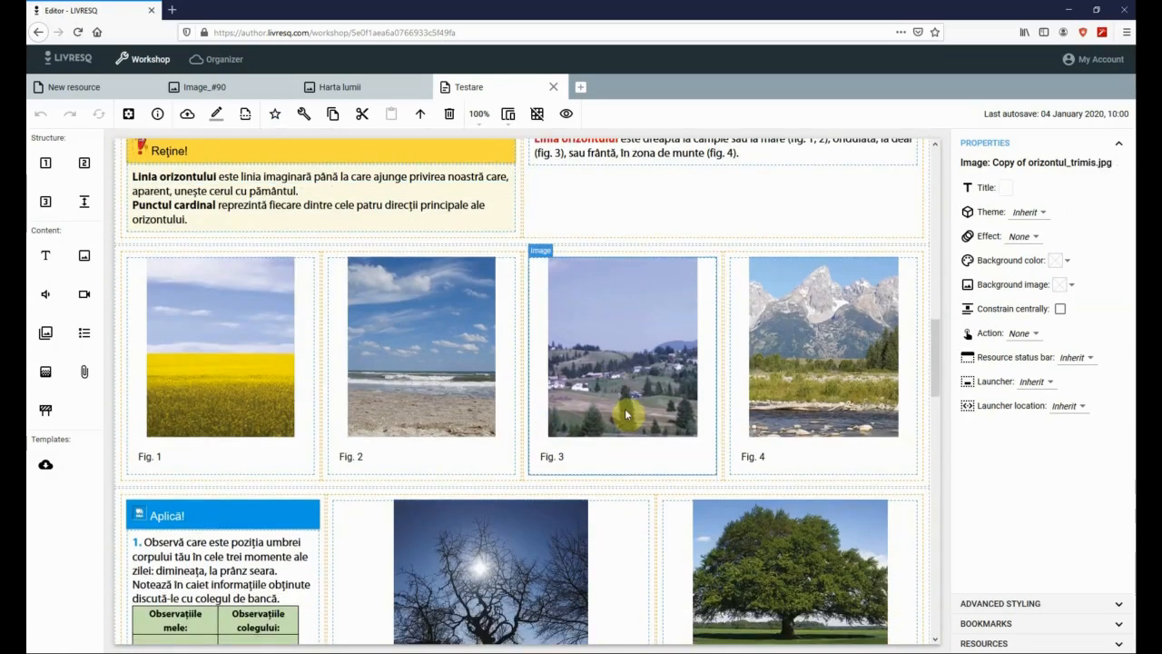
pyautogui.click(617, 390)
pyautogui.scroll(-1, 520, 507)
pyautogui.click(520, 507)
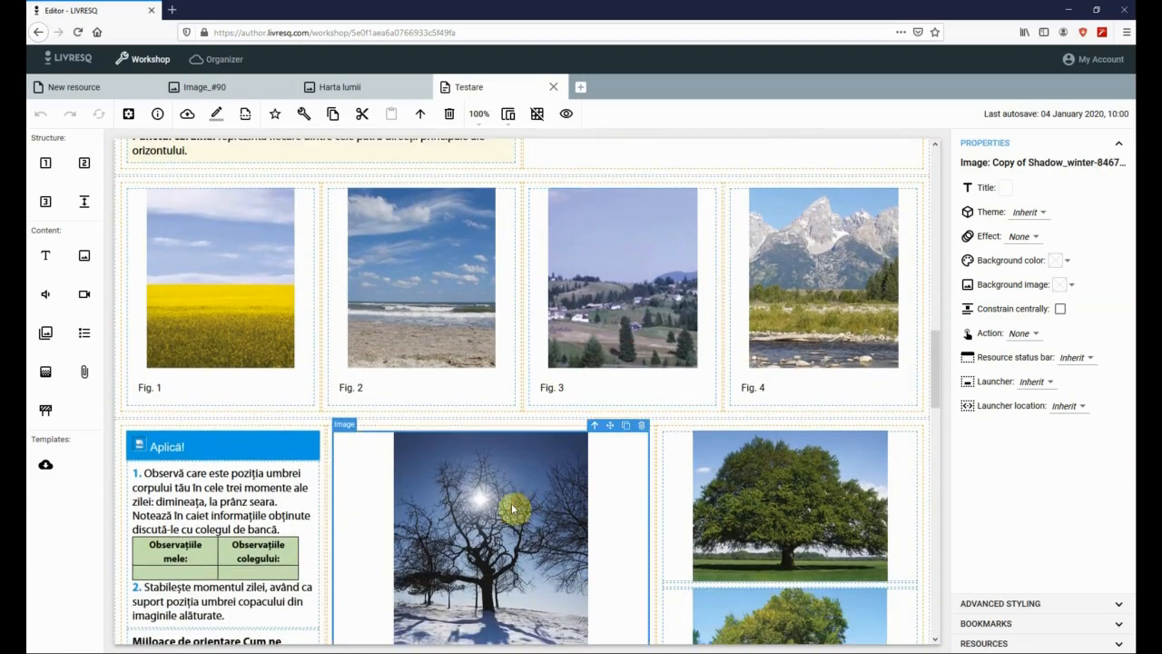
pyautogui.click(269, 492)
pyautogui.scroll(10, 459, 351)
pyautogui.scroll(1, 458, 351)
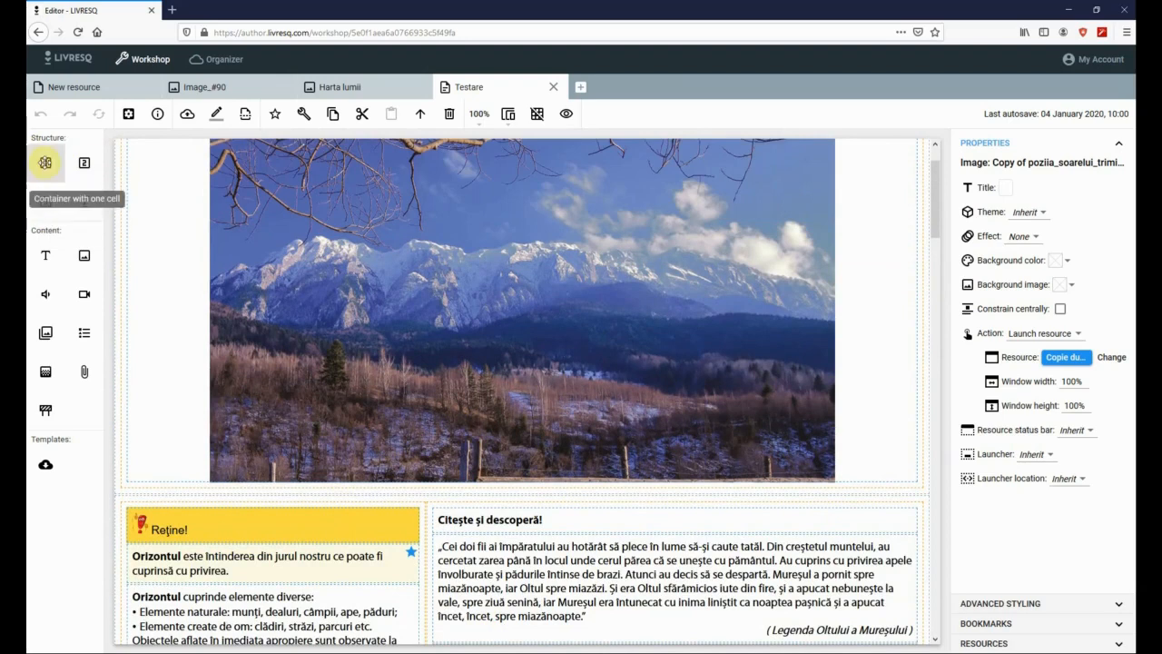
# - Drag a one-cell container, a two-cell container and a 100px vertical spacer below the mountain image
pyautogui.moveTo(129, 280); pyautogui.dragTo(150, 464)
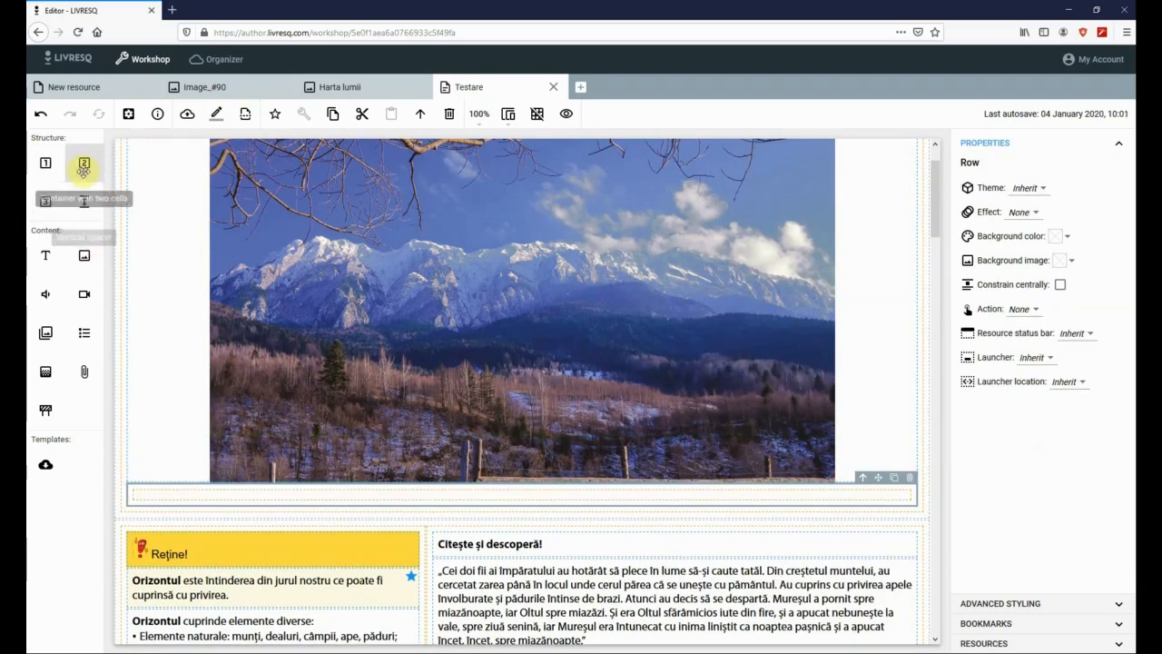
pyautogui.moveTo(84, 164); pyautogui.dragTo(169, 501)
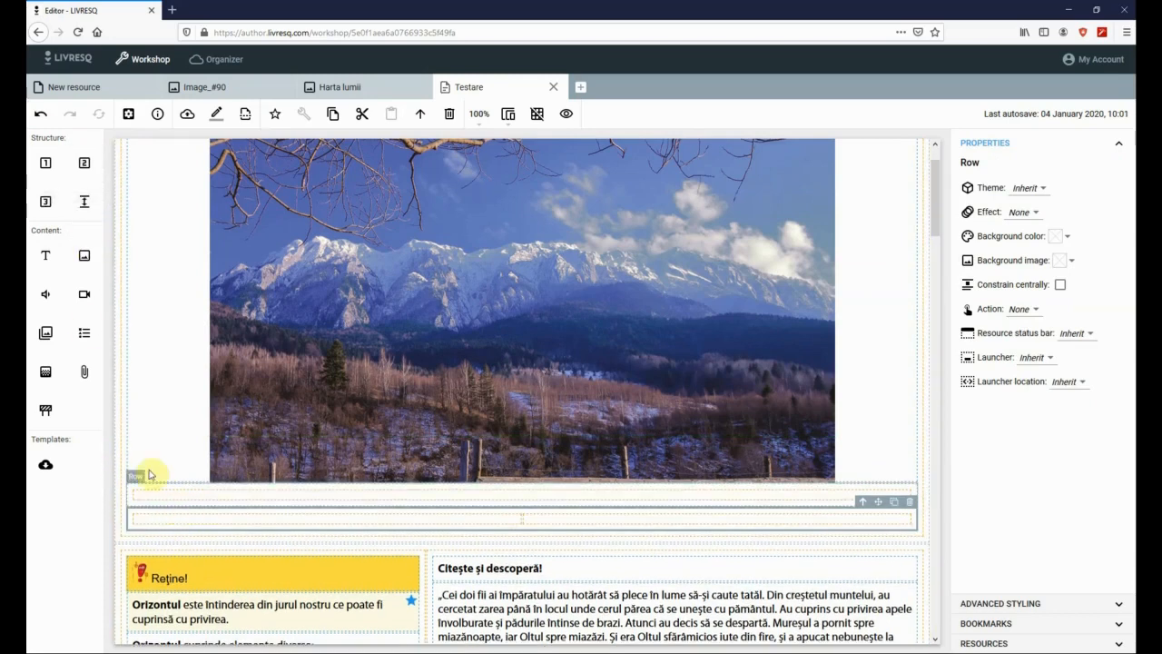
pyautogui.moveTo(44, 201); pyautogui.dragTo(229, 519)
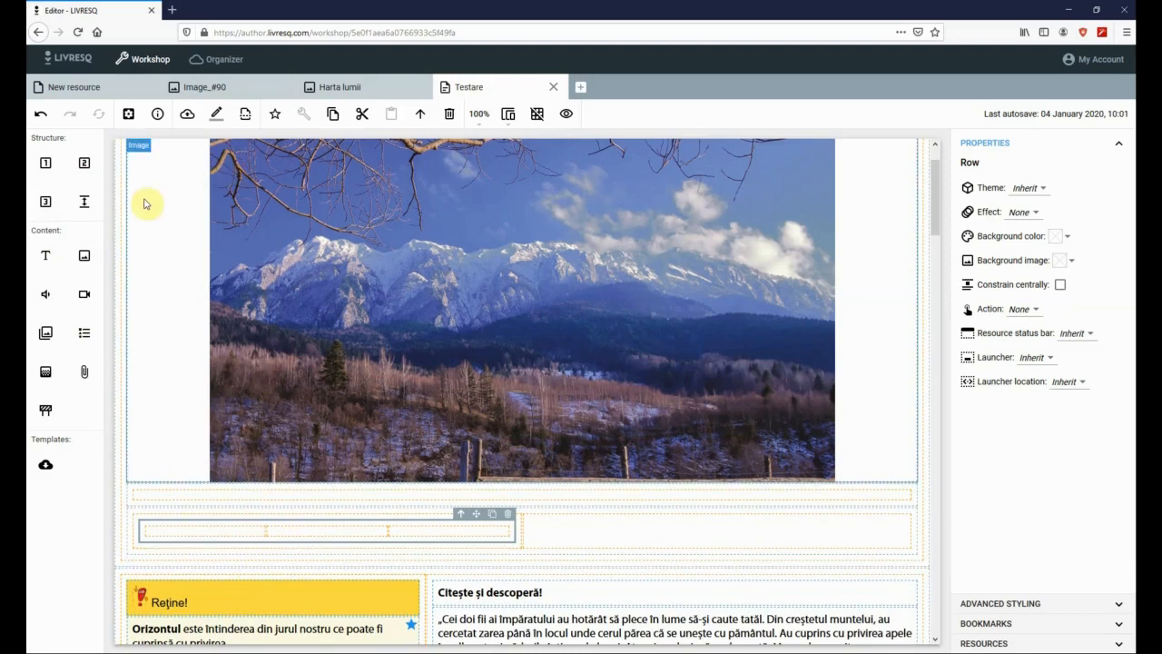
pyautogui.moveTo(87, 203); pyautogui.dragTo(259, 561)
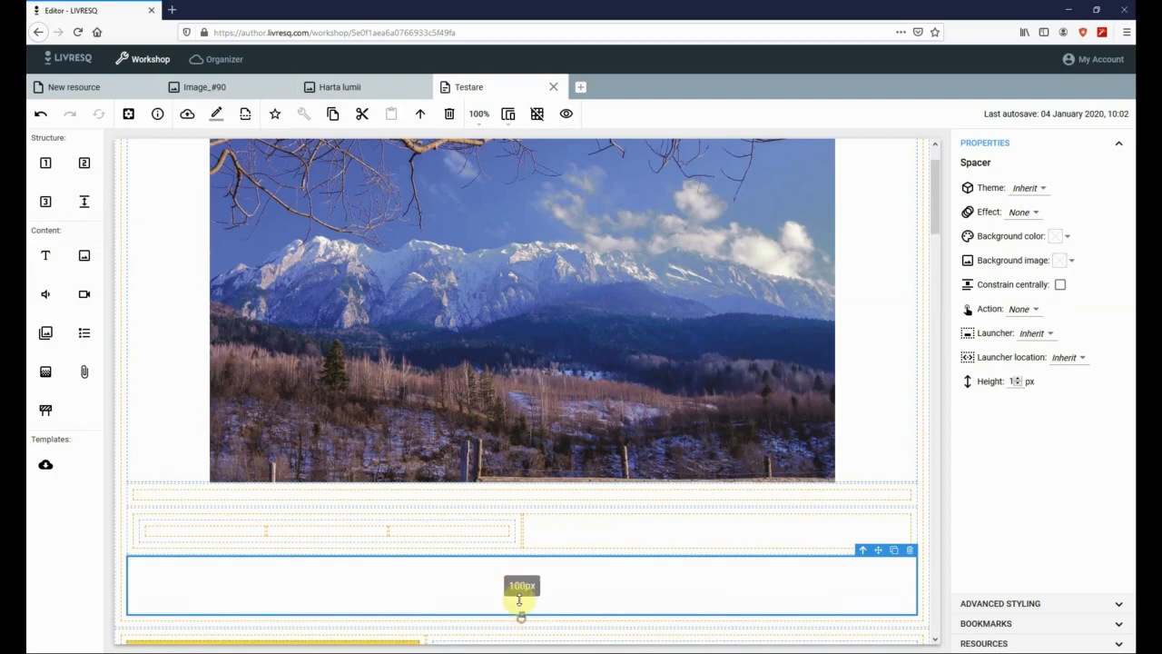
# - Shorten the spacer under the mountain photo and narrow the empty inner cell to 91% width
pyautogui.moveTo(520, 599)
pyautogui.mouseDown()
pyautogui.moveTo(521, 573)
pyautogui.moveTo(522, 590)
pyautogui.mouseUp()
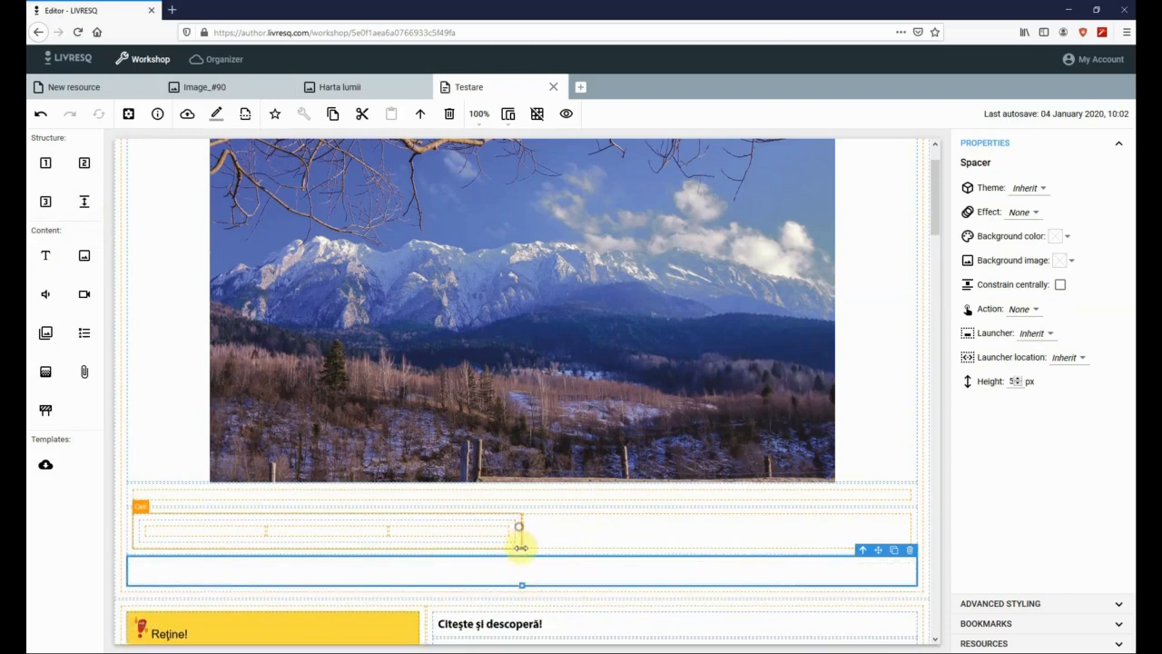
pyautogui.click(518, 527)
pyautogui.moveTo(518, 527); pyautogui.dragTo(701, 542)
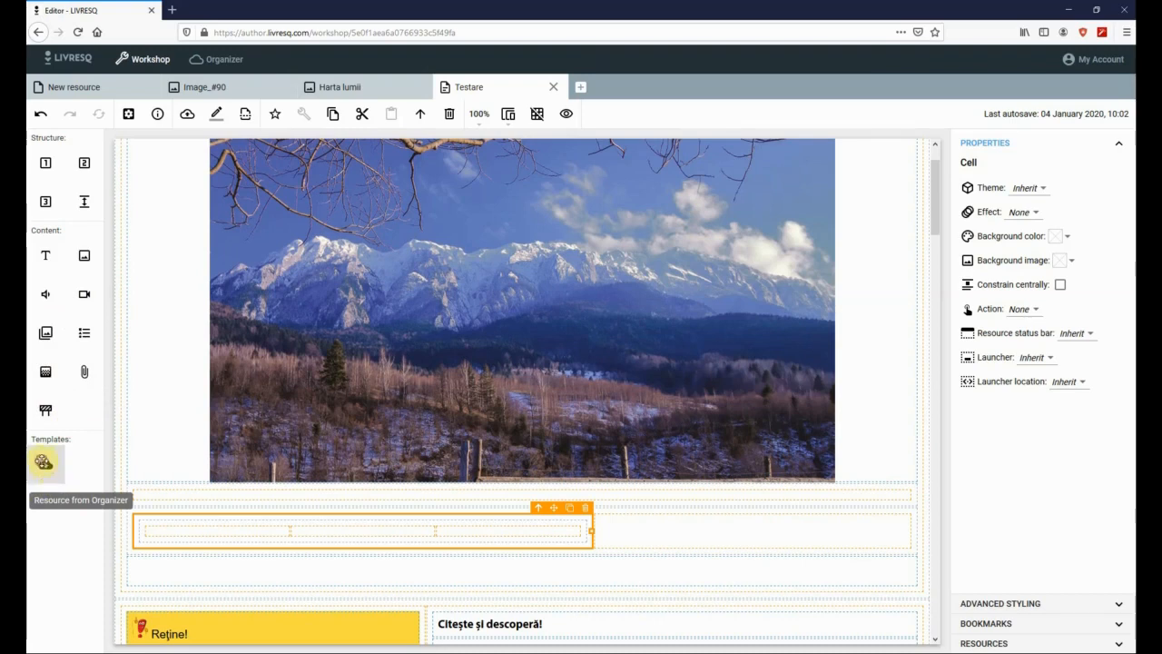
# - Insert the Harta lumii world map from the Organizer resources into the empty cell
pyautogui.moveTo(44, 462); pyautogui.dragTo(205, 532)
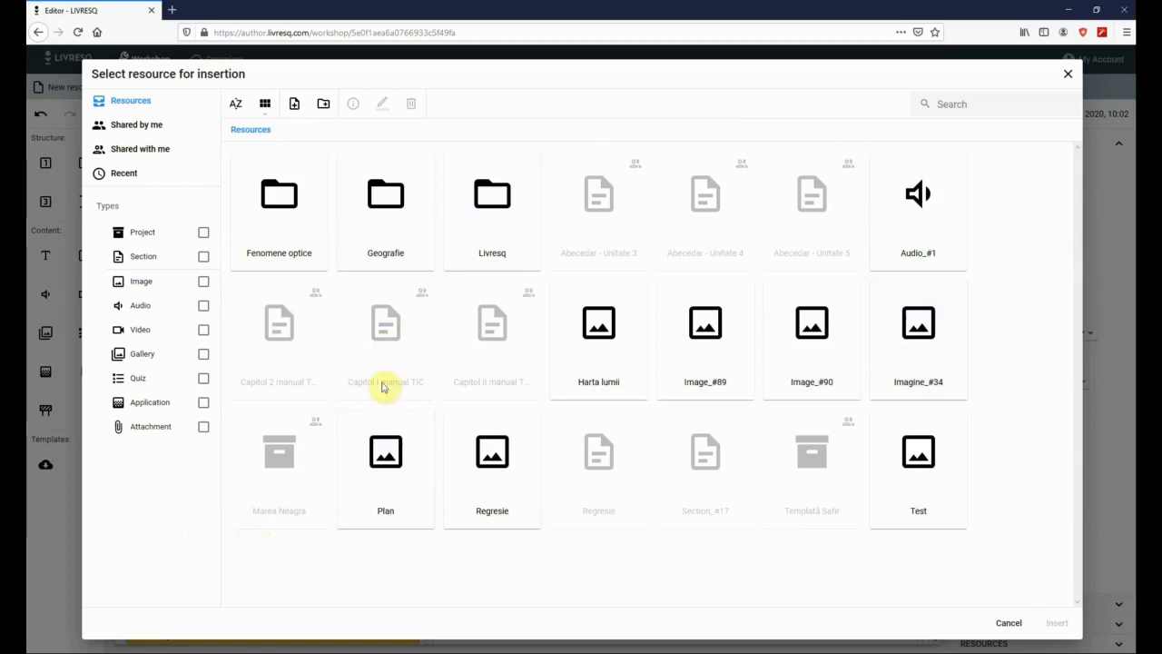
pyautogui.click(622, 355)
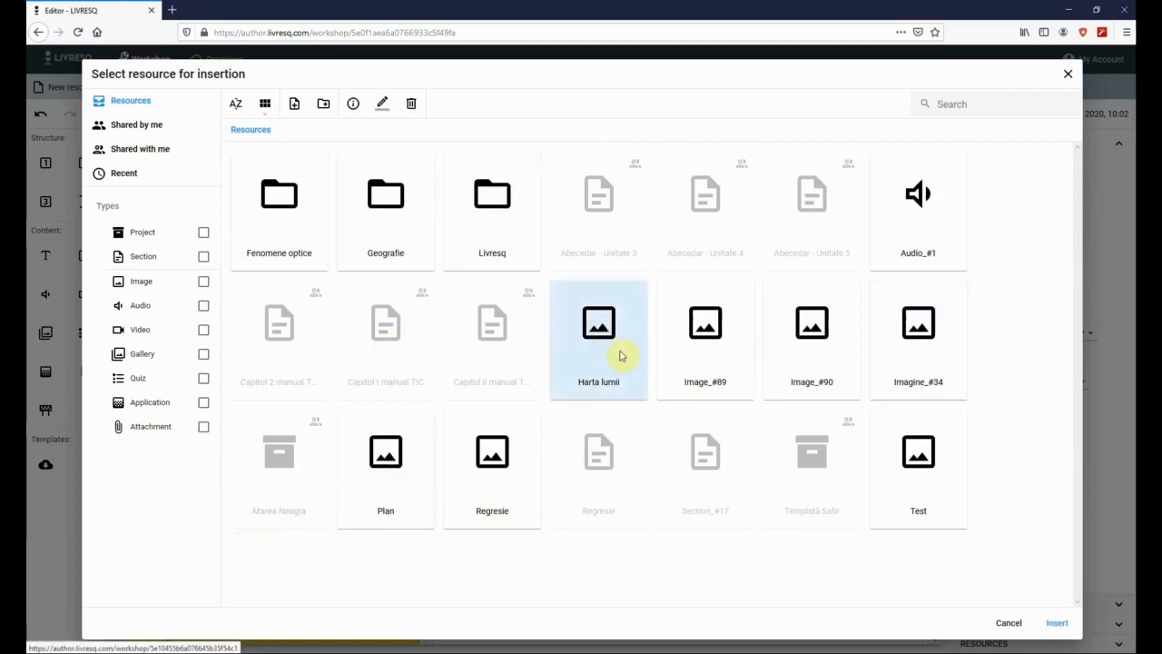
pyautogui.click(1058, 625)
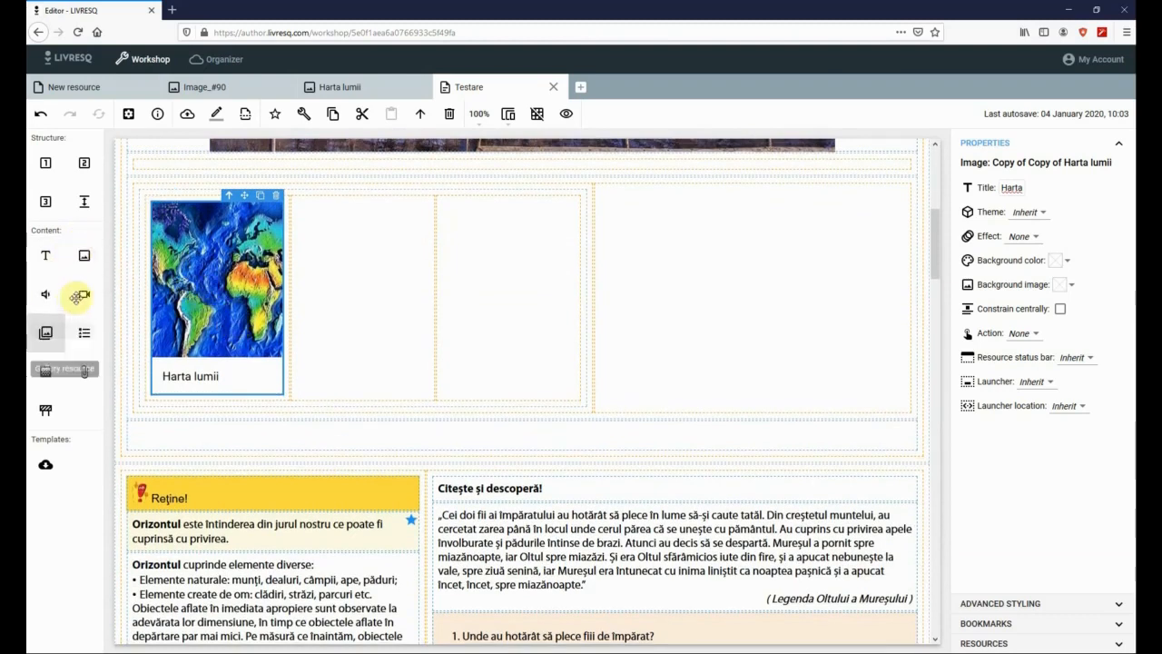
# - Add an empty text block beside the Harta lumii map and check its Advanced Styling and Properties
pyautogui.moveTo(42, 255); pyautogui.dragTo(360, 220)
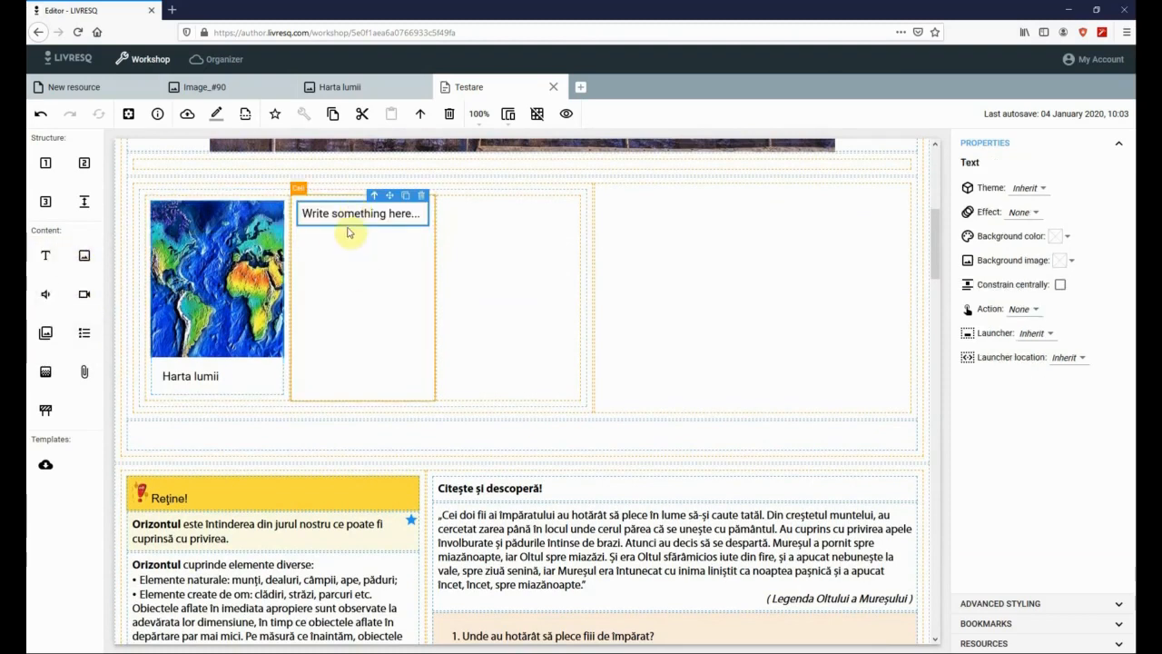
pyautogui.doubleClick(345, 221)
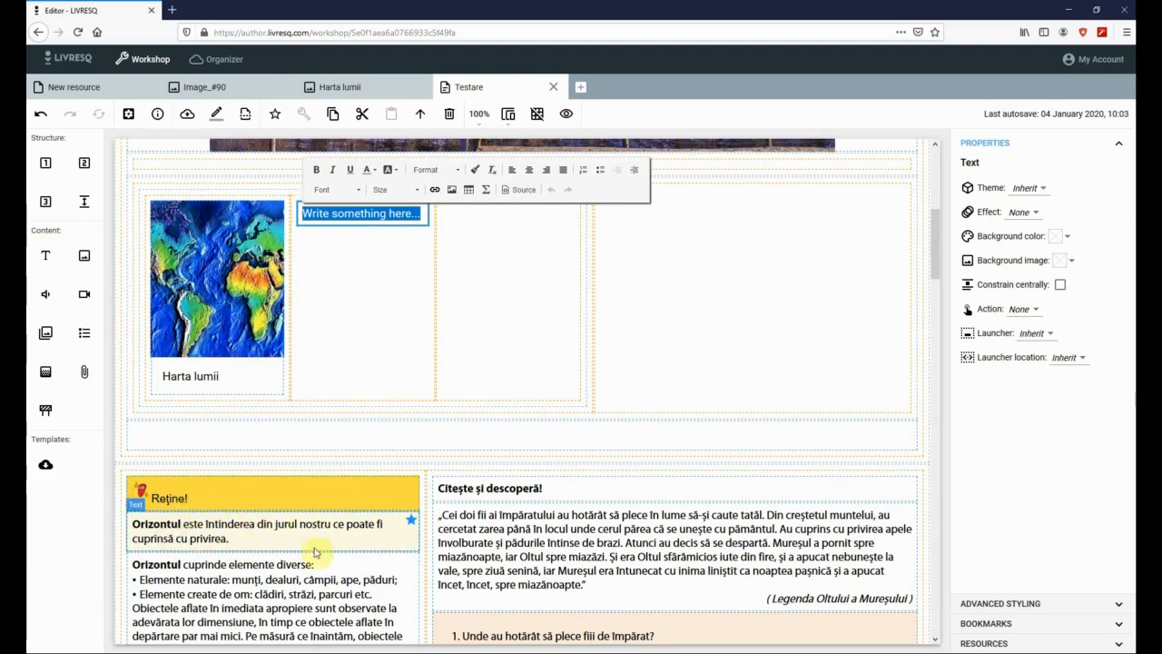
pyautogui.click(544, 595)
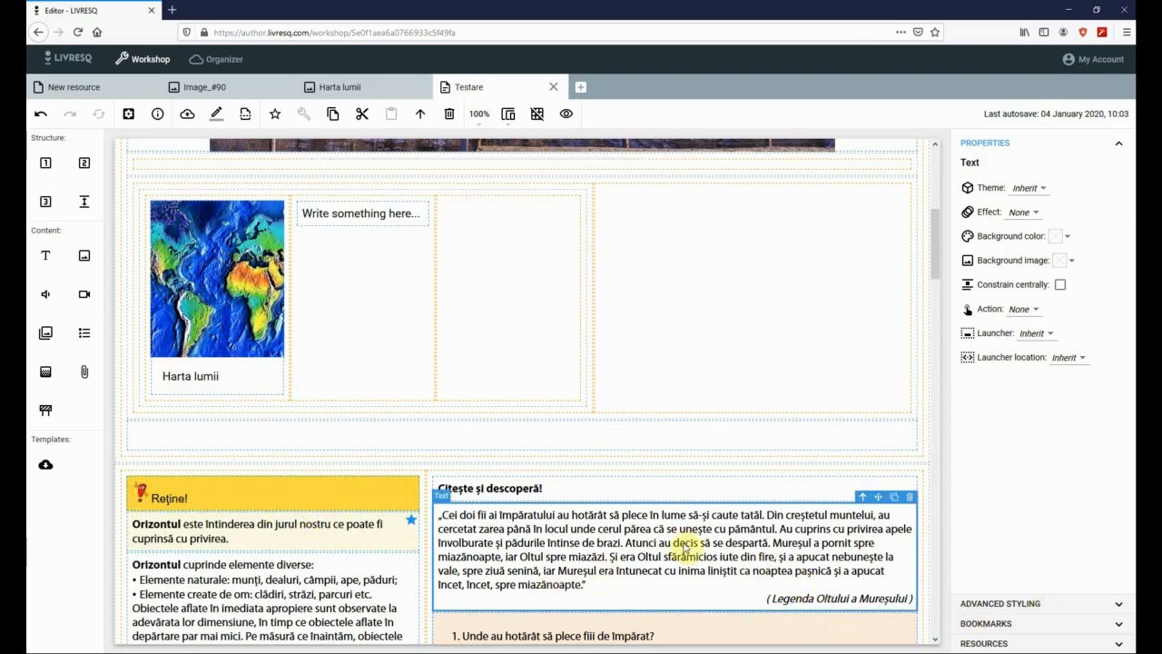
pyautogui.click(1122, 604)
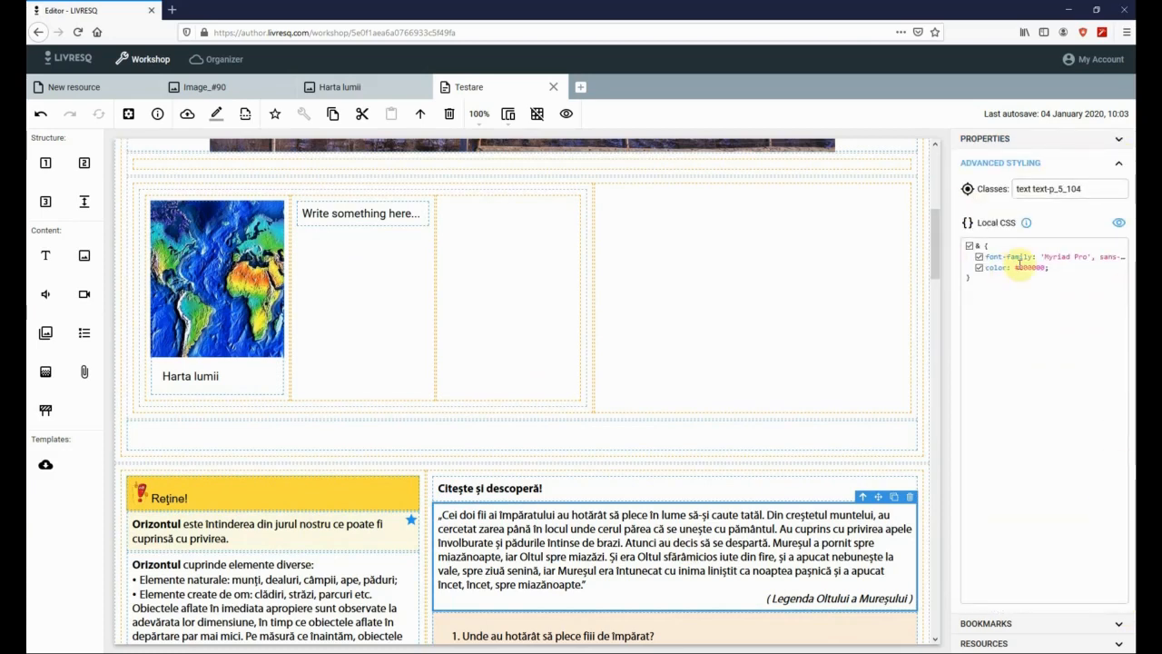
pyautogui.click(1119, 144)
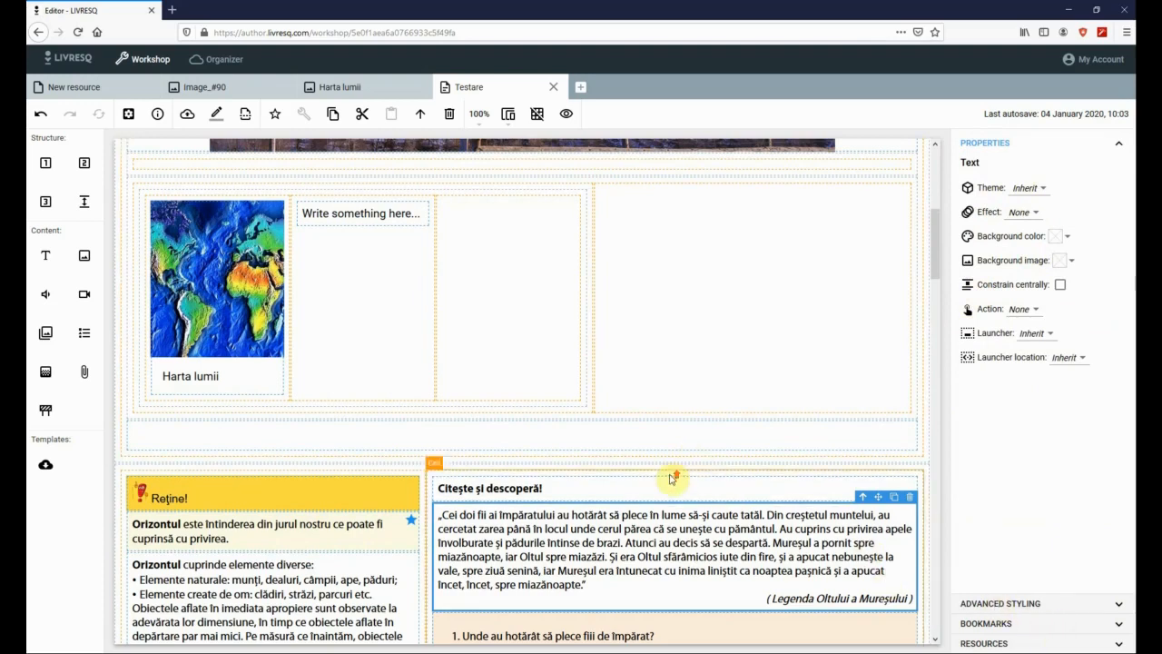
# - Show the Bookmarks panel, then select the Orizontul text block and the Harta lumii map image
pyautogui.scroll(5, 669, 479)
pyautogui.scroll(-3, 672, 478)
pyautogui.scroll(-4, 673, 479)
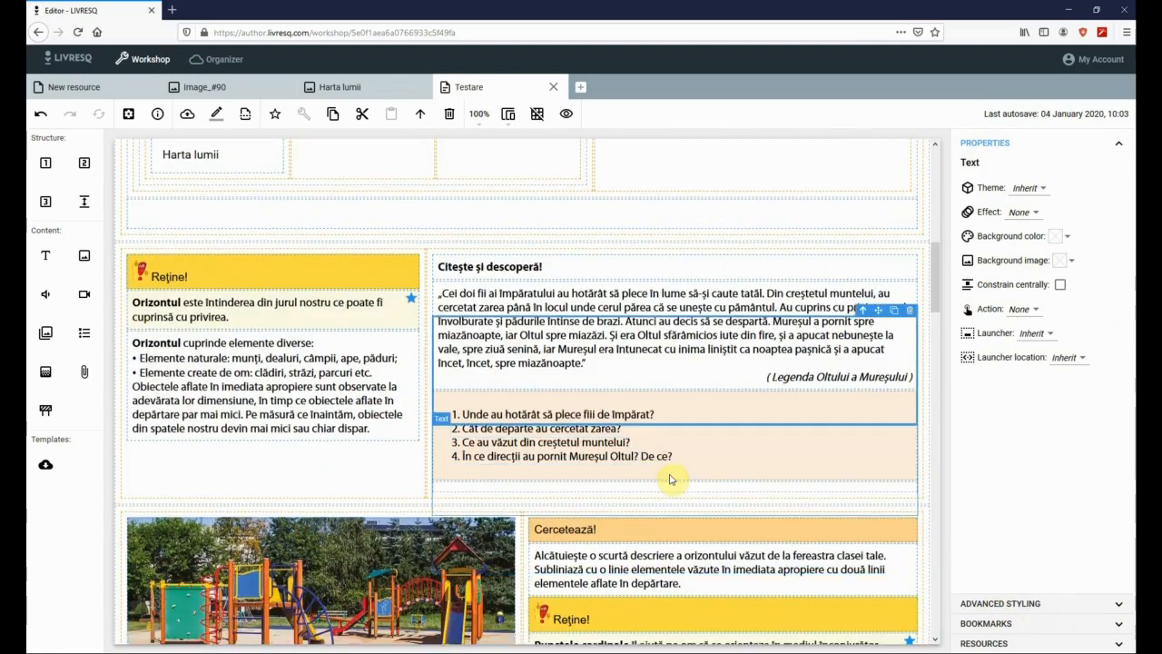
pyautogui.click(1058, 624)
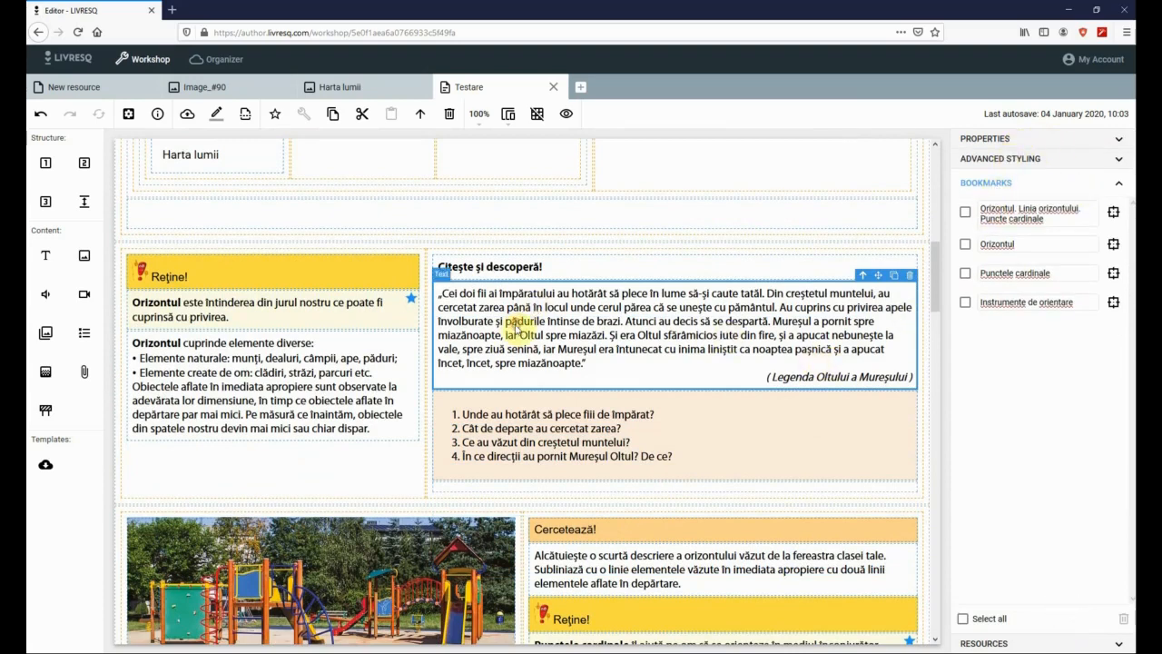
pyautogui.click(230, 314)
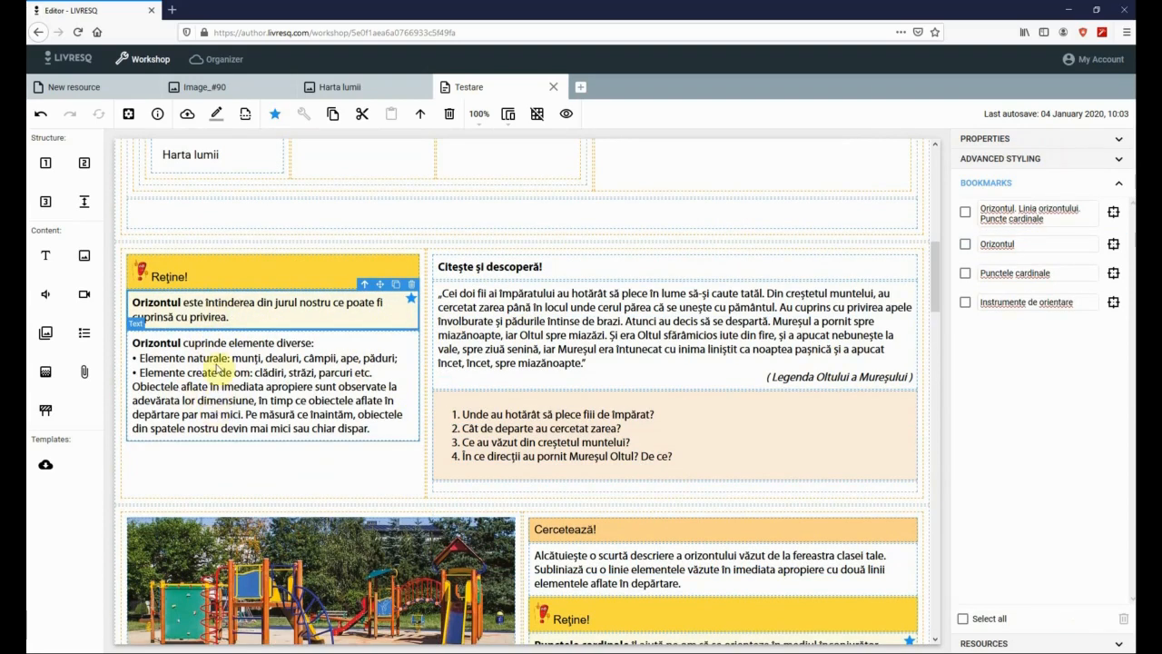
pyautogui.scroll(4, 590, 236)
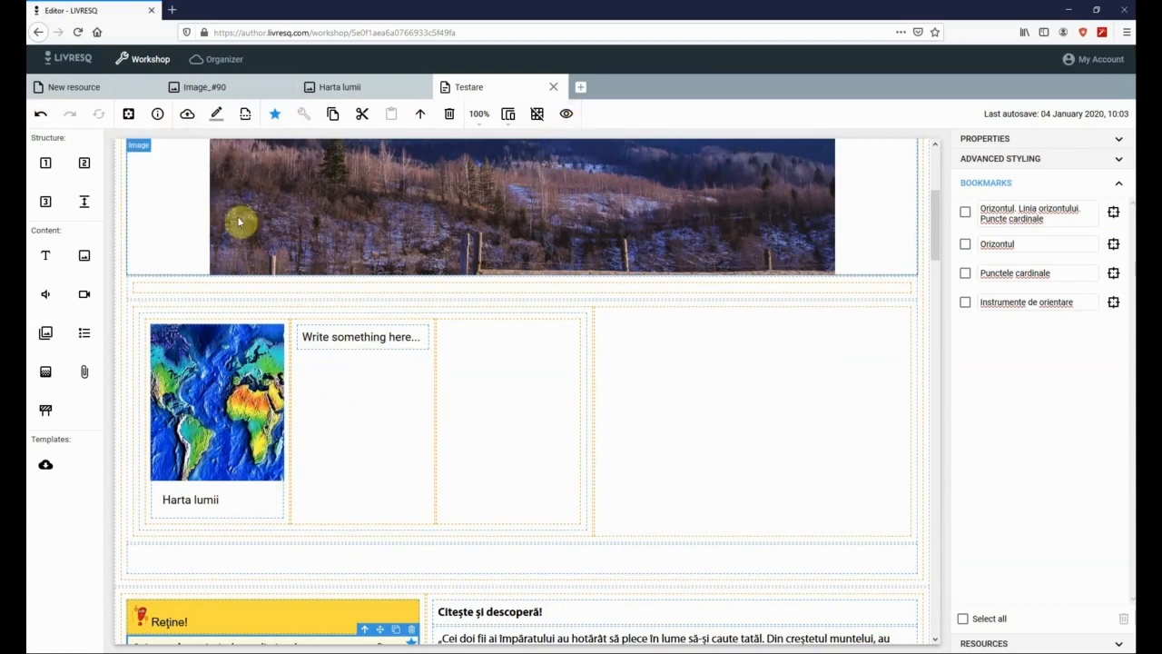
pyautogui.scroll(-3, 239, 221)
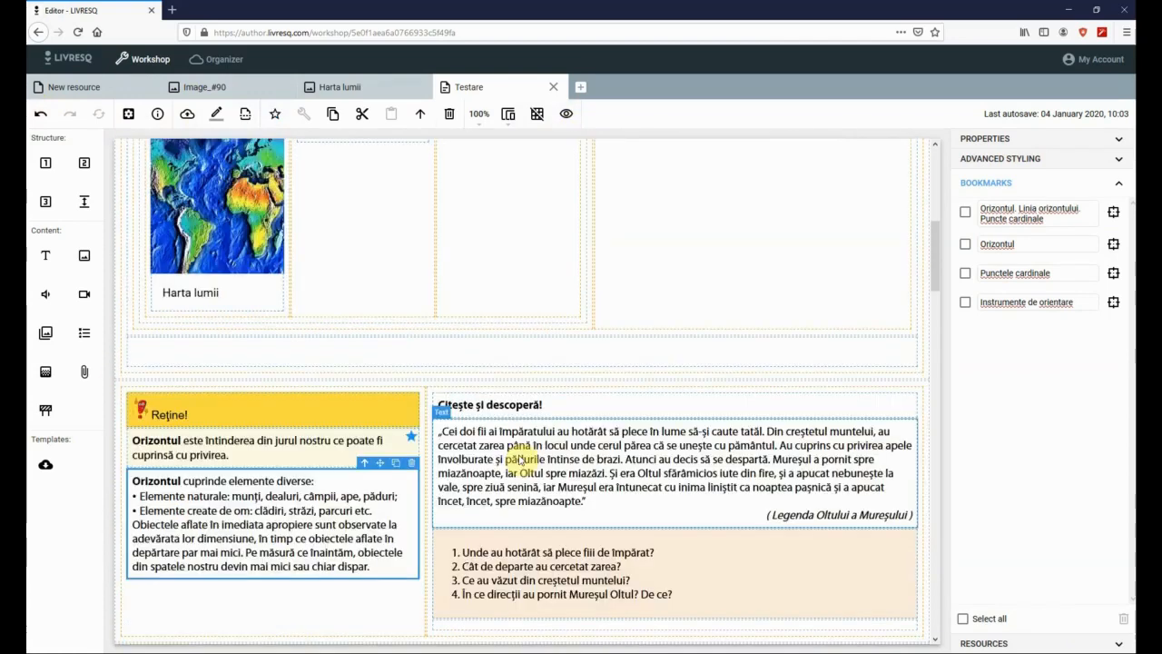
pyautogui.click(239, 222)
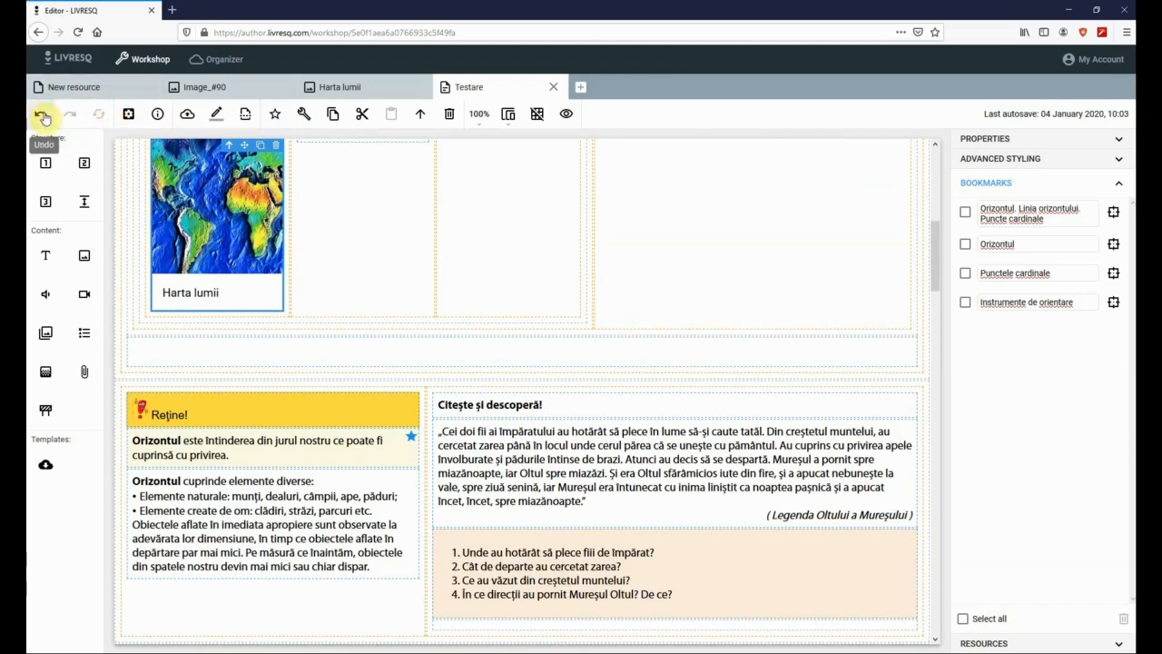
# - Reselect the Harta lumii map image and view the Testare section's information
pyautogui.click(128, 118)
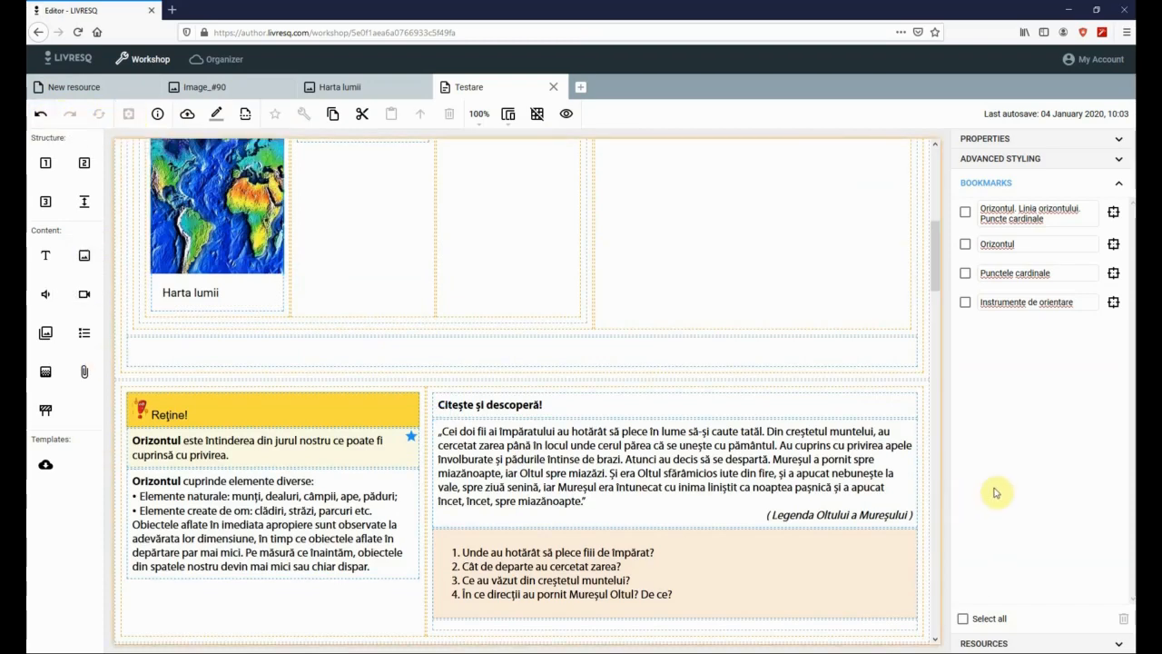
pyautogui.click(167, 144)
pyautogui.click(157, 117)
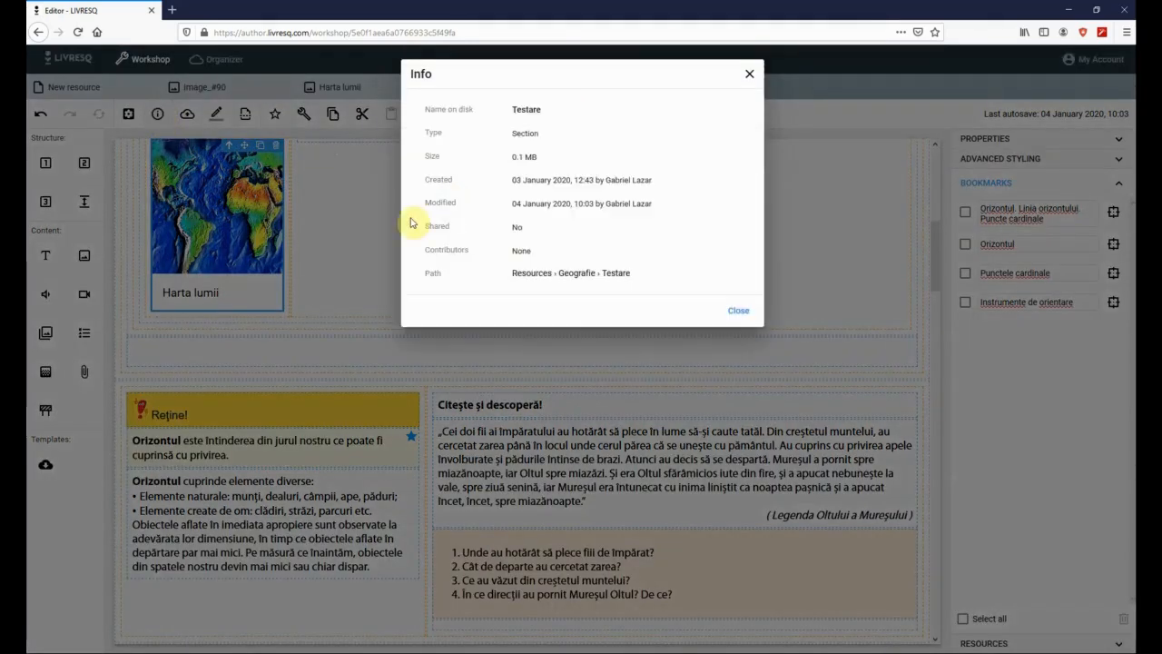
pyautogui.click(745, 73)
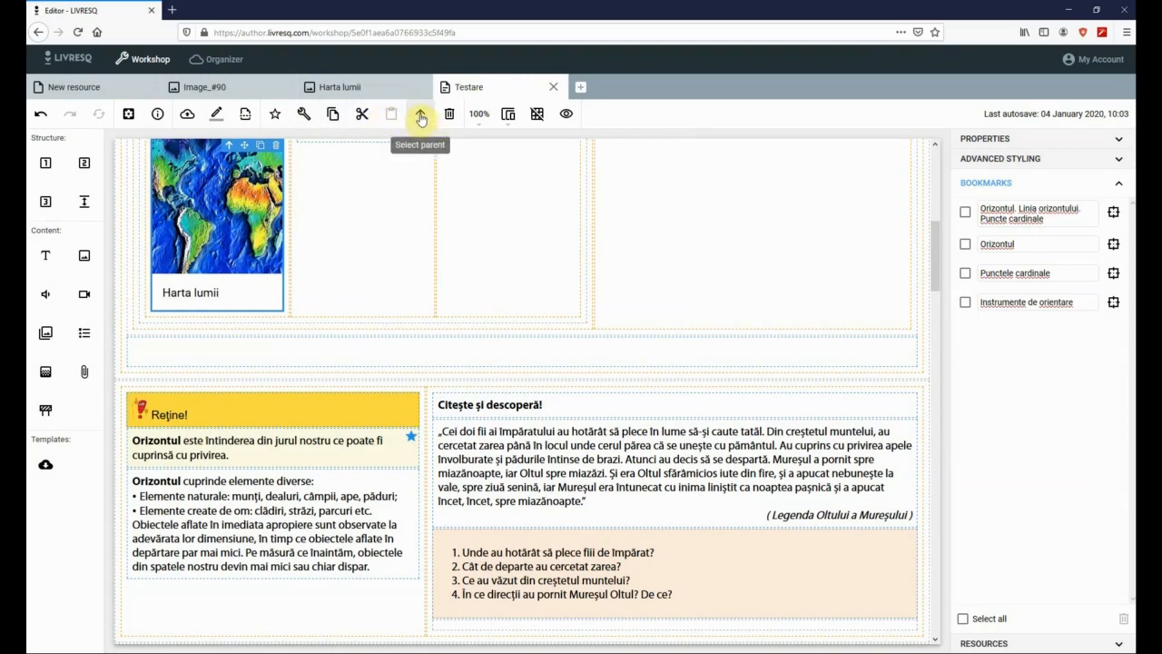
# - Delete the parent section holding the map, turn off Contours, and preview Testare
pyautogui.click(480, 352)
pyautogui.click(418, 113)
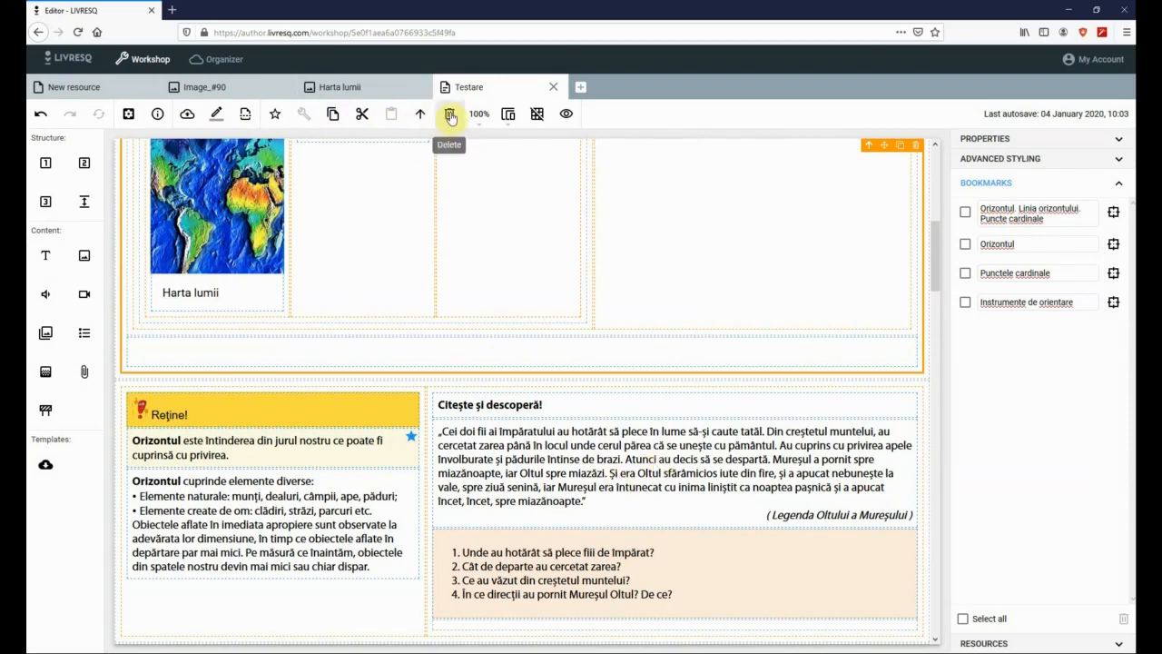
pyautogui.click(450, 115)
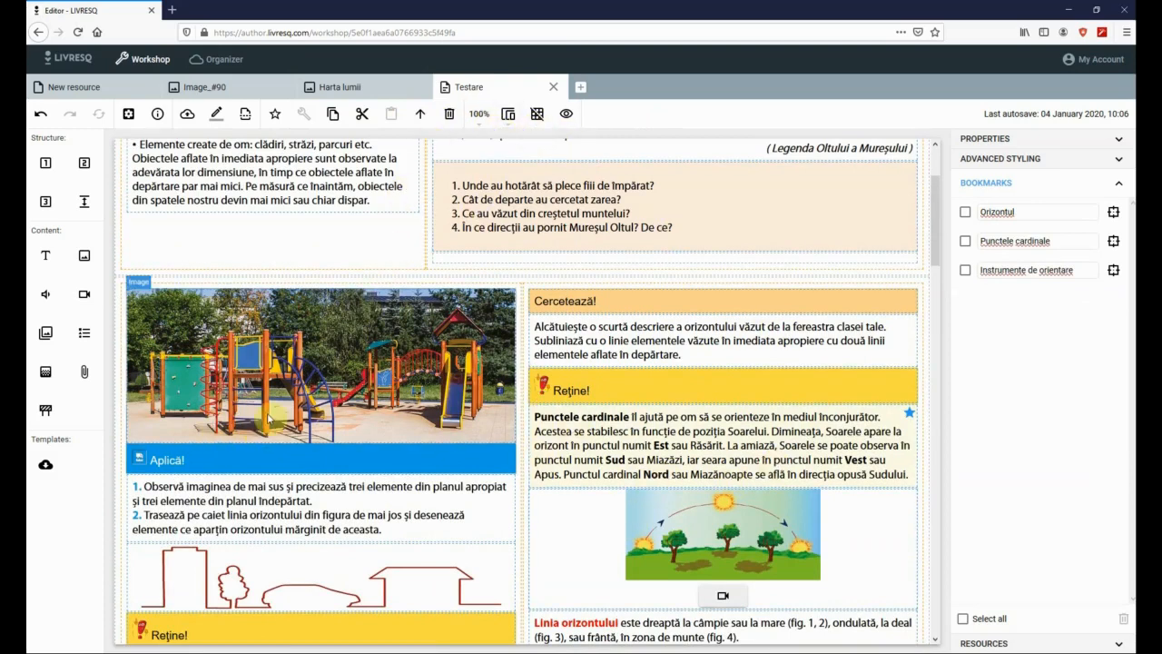
pyautogui.click(538, 117)
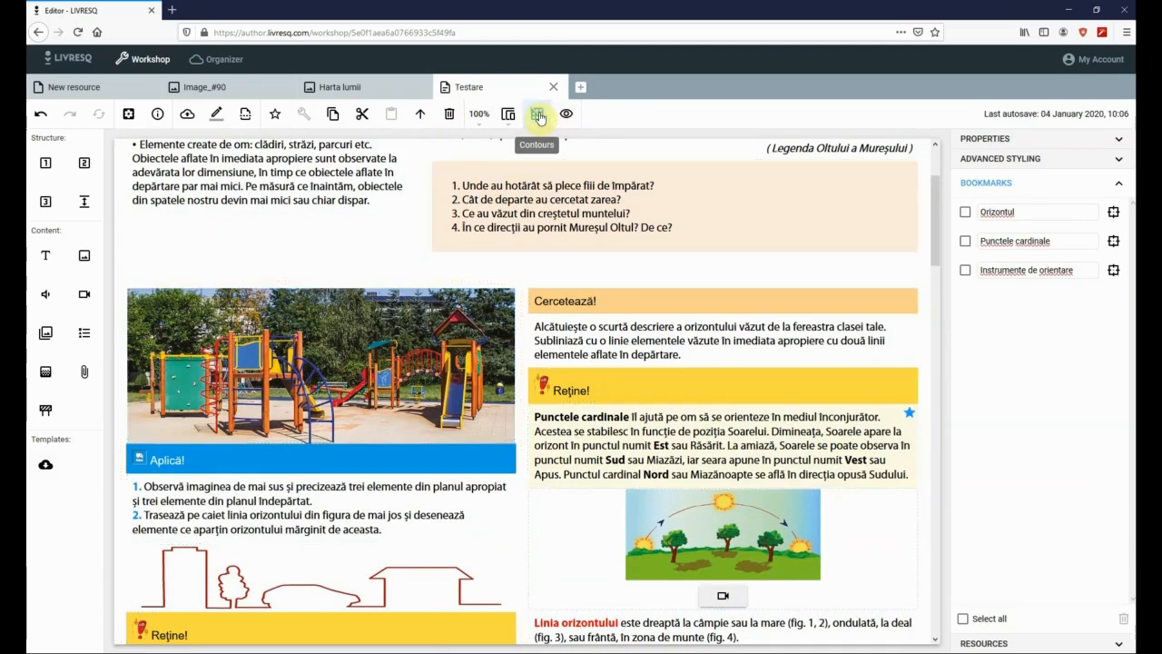
pyautogui.click(565, 114)
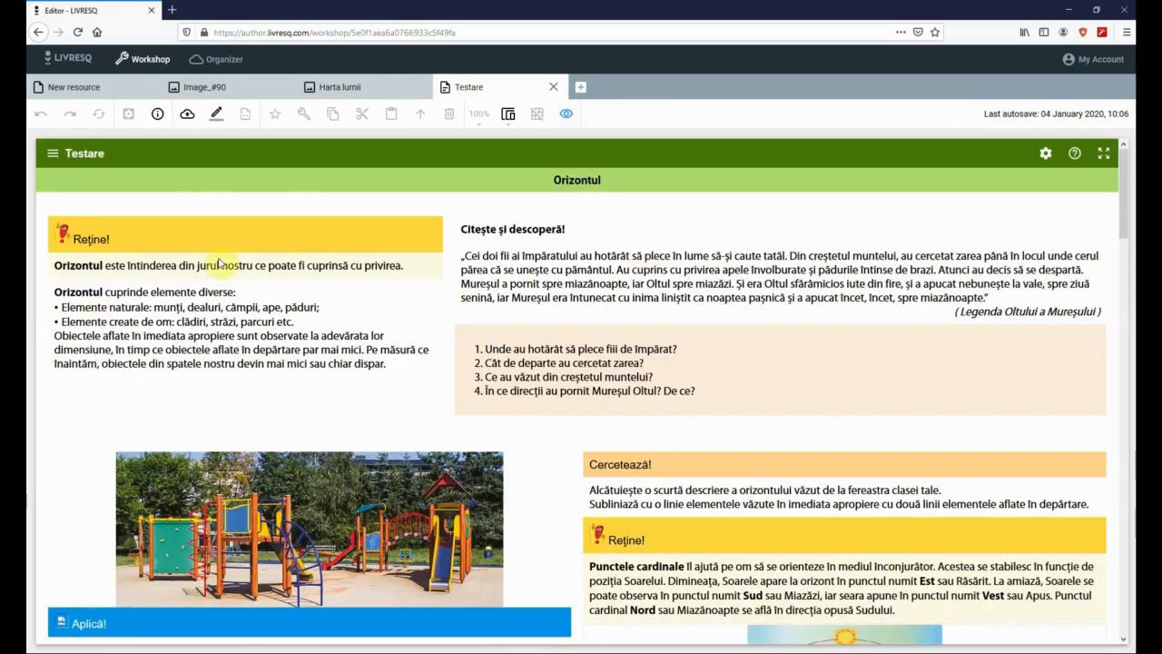
# - Preview the Testare section at phone width and scroll through it
pyautogui.click(508, 116)
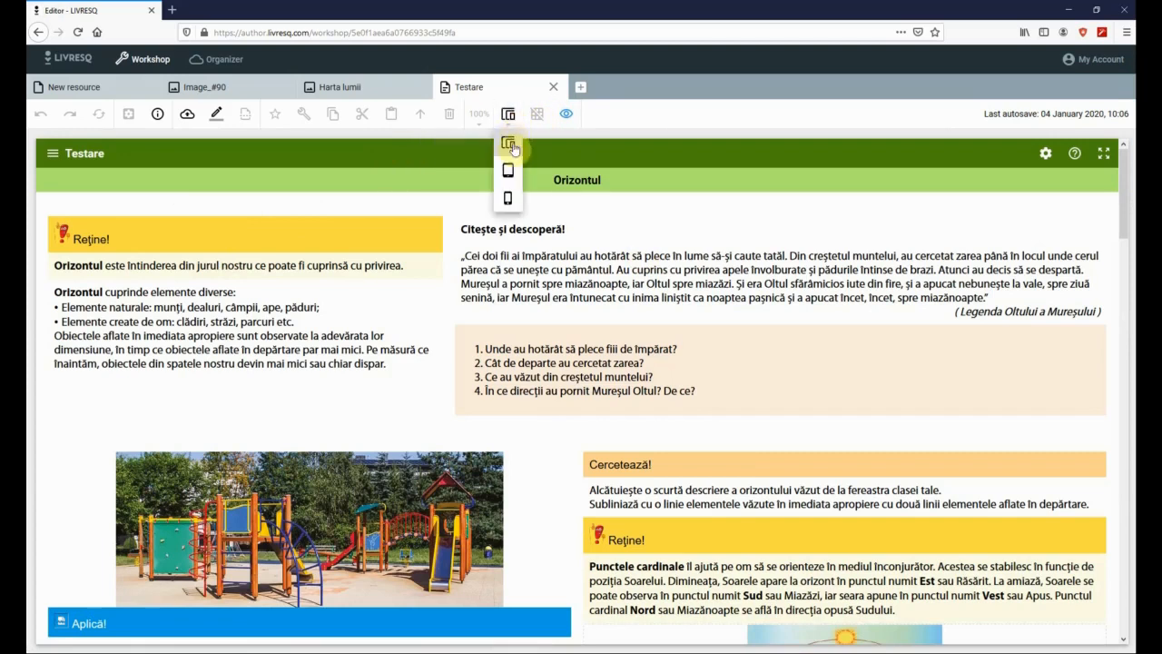
pyautogui.click(508, 199)
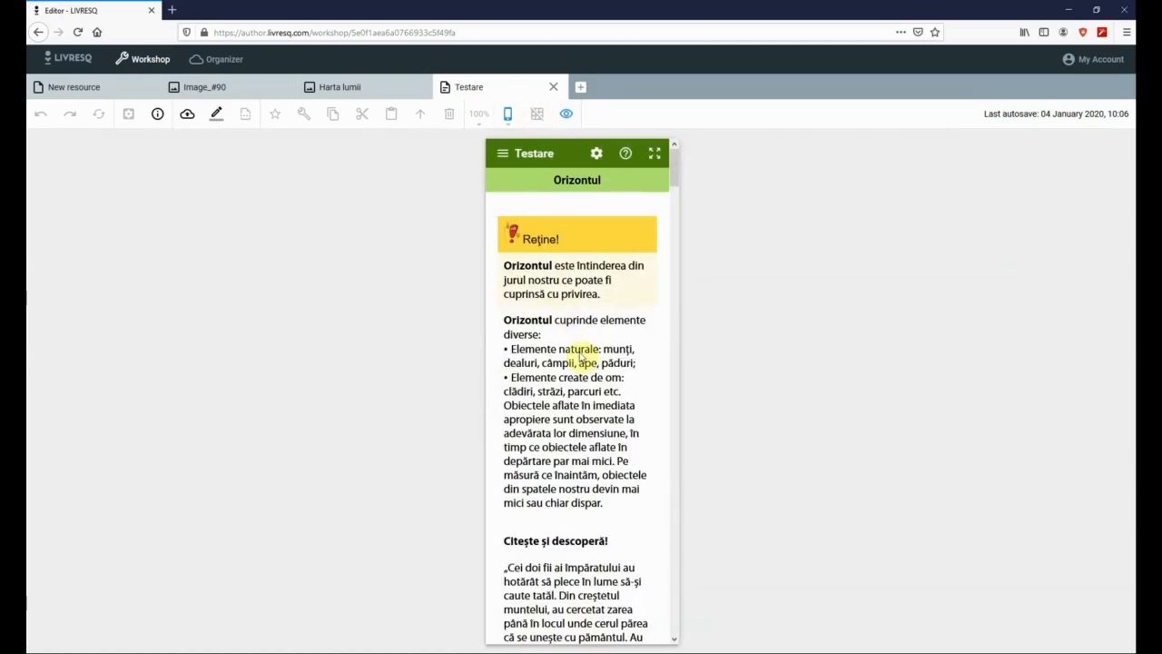
pyautogui.scroll(-3, 594, 381)
pyautogui.scroll(-5, 594, 395)
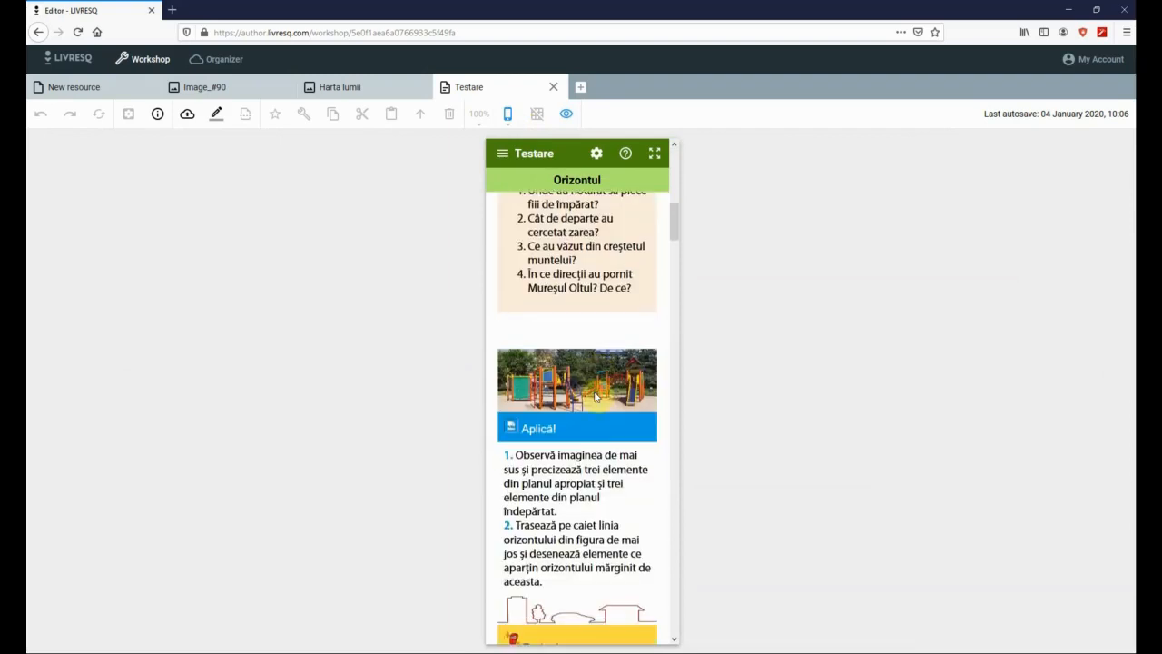
pyautogui.scroll(-10, 595, 397)
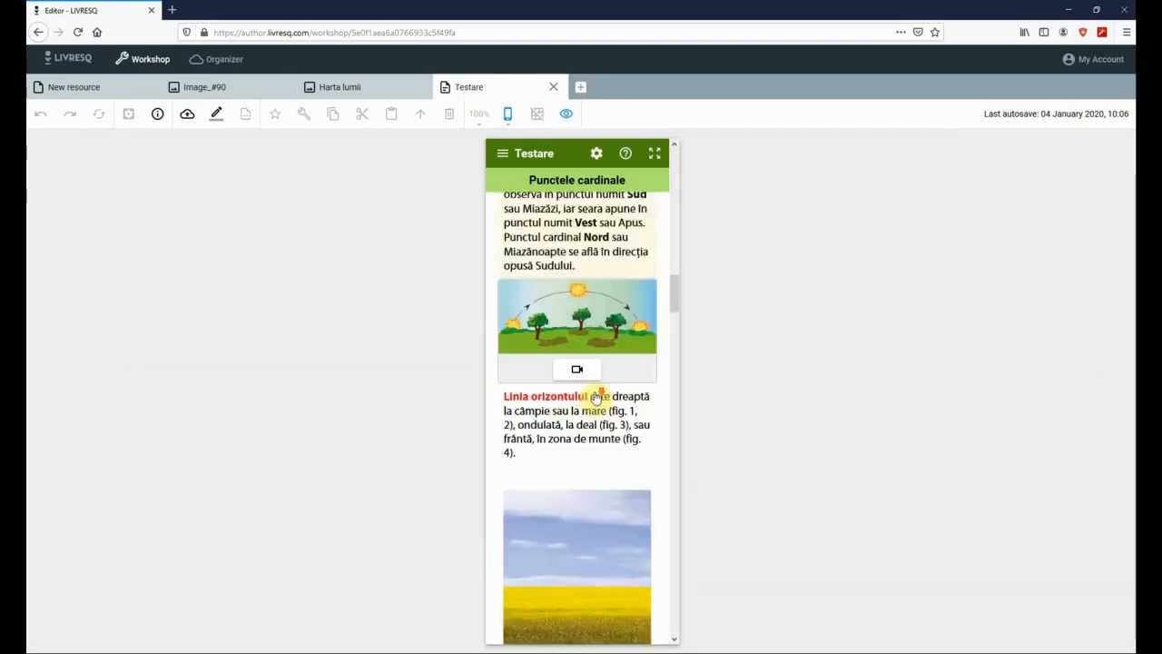
pyautogui.scroll(-3, 597, 396)
pyautogui.scroll(10, 598, 397)
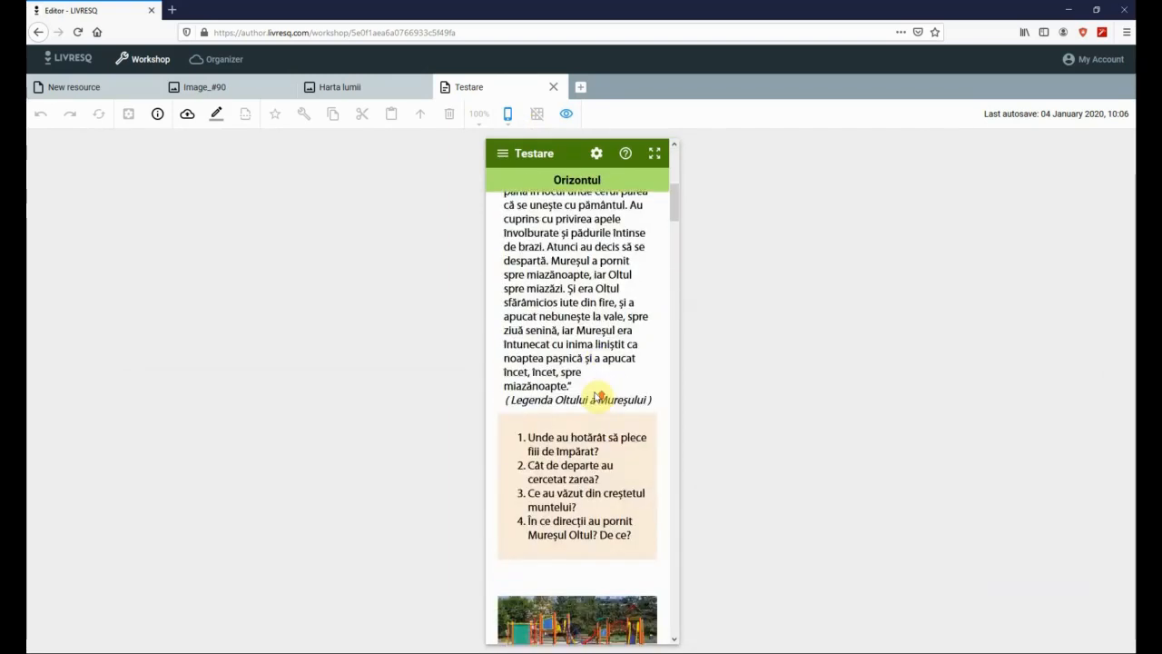
pyautogui.scroll(4, 599, 396)
pyautogui.scroll(-3, 560, 428)
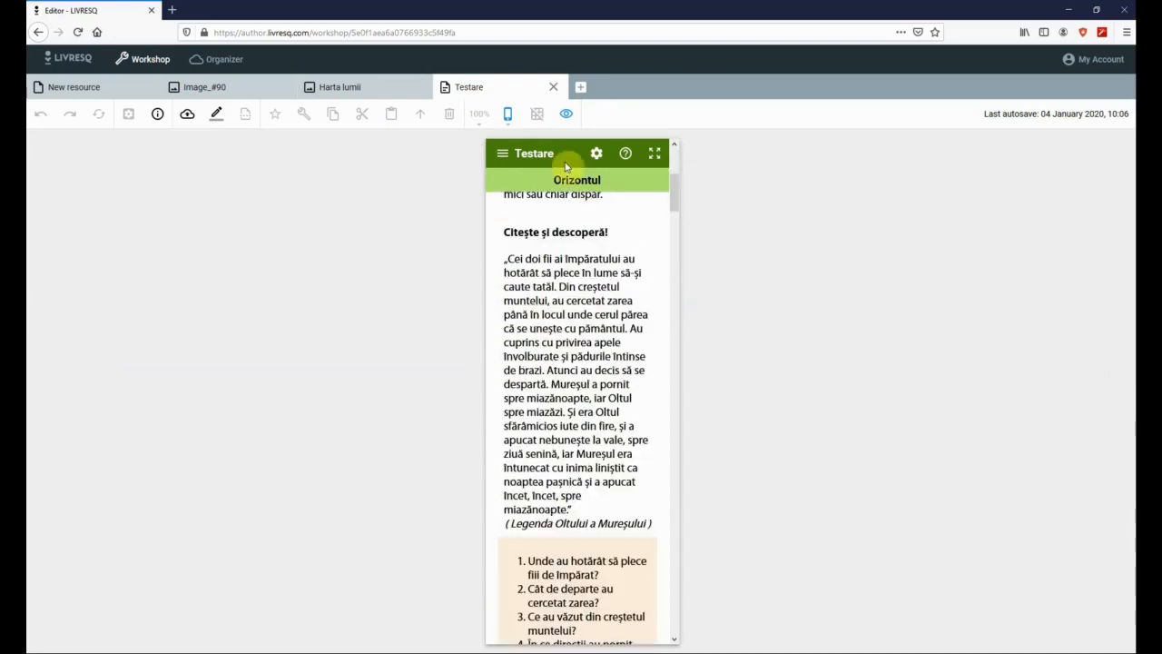
# - Switch the preview to tablet width and scroll through the section
pyautogui.click(511, 118)
pyautogui.click(511, 174)
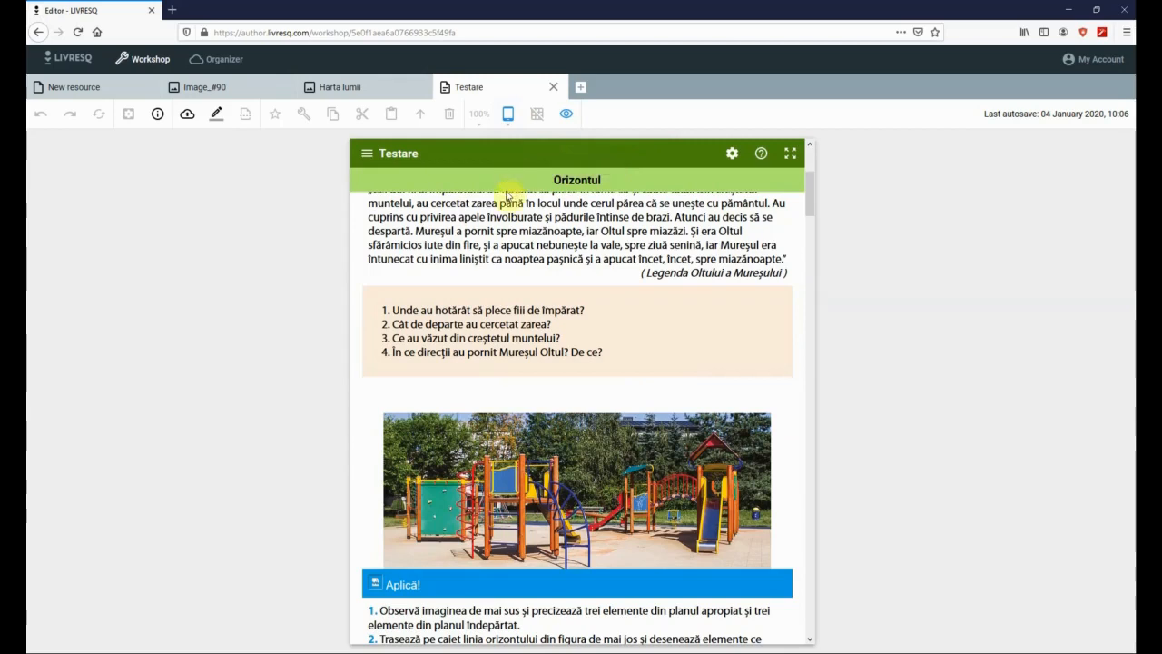
pyautogui.scroll(-8, 560, 378)
pyautogui.scroll(5, 560, 378)
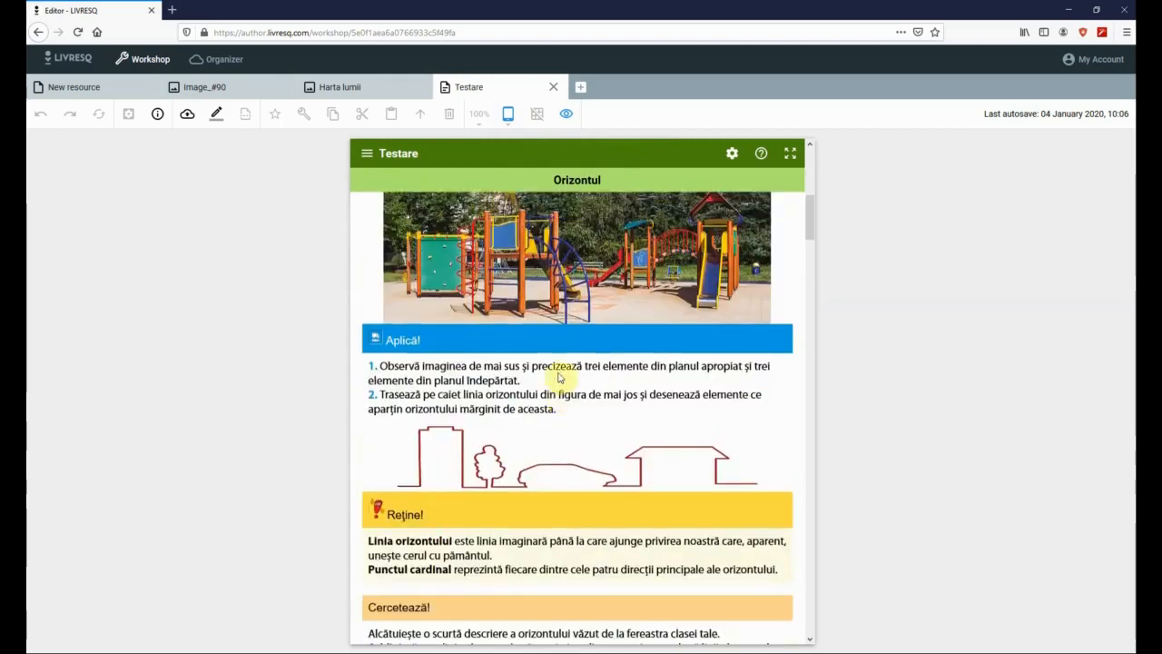
pyautogui.scroll(-5, 560, 378)
pyautogui.scroll(1, 560, 380)
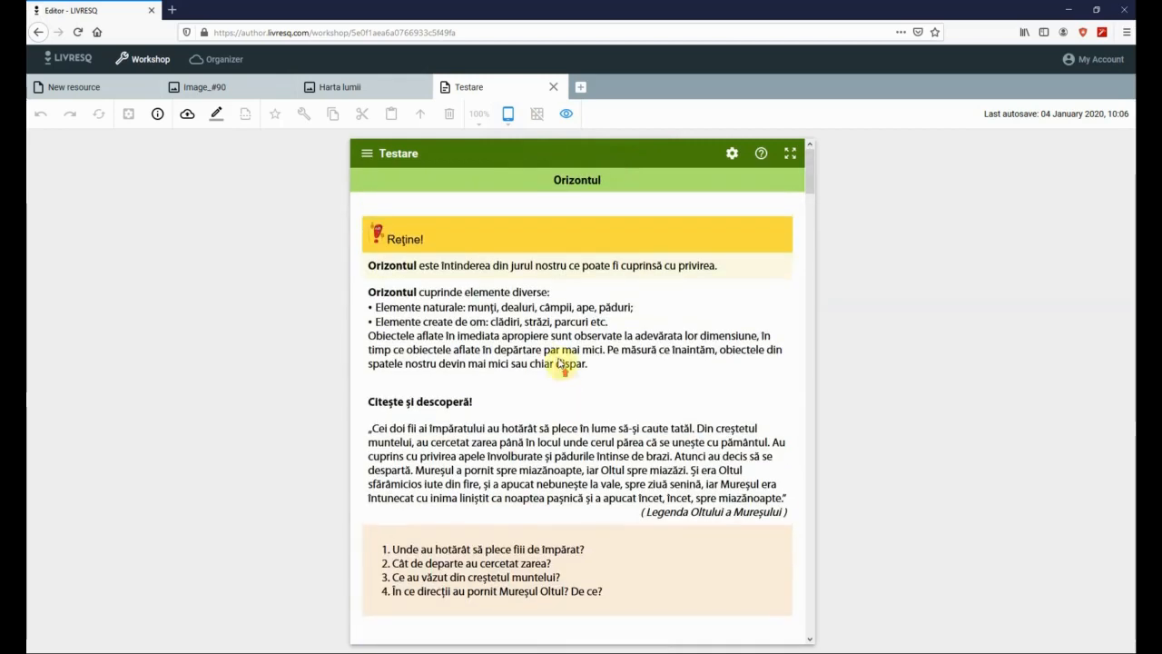
# - Preview the section at full desktop width and scroll through it
pyautogui.click(506, 113)
pyautogui.click(509, 143)
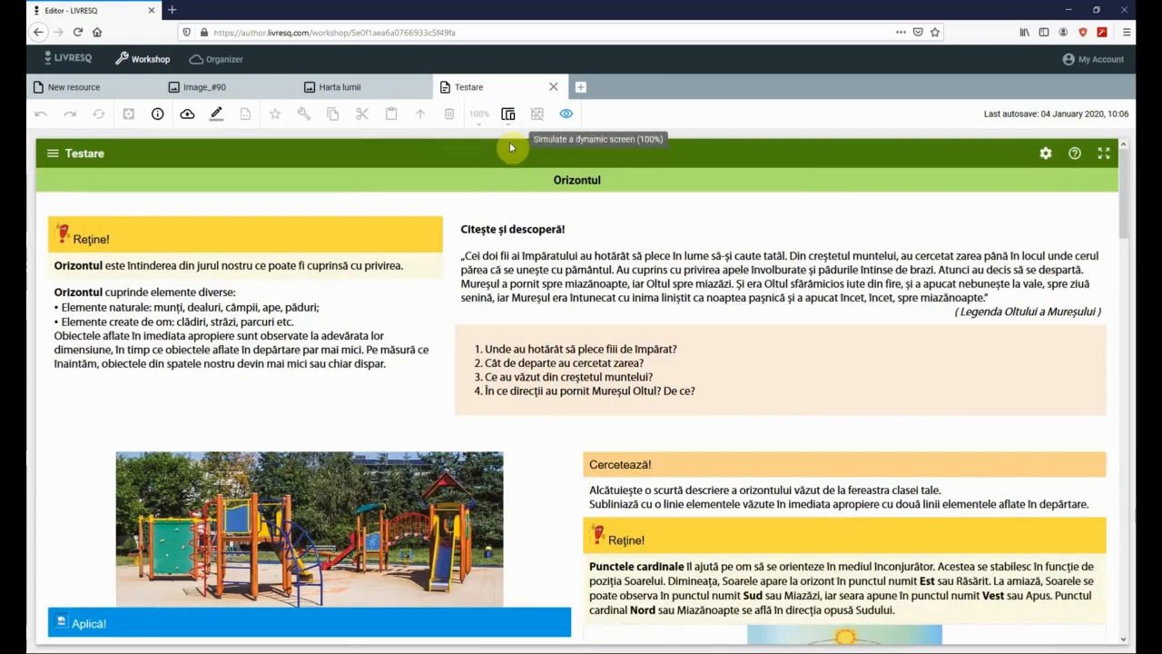
pyautogui.scroll(-3, 592, 452)
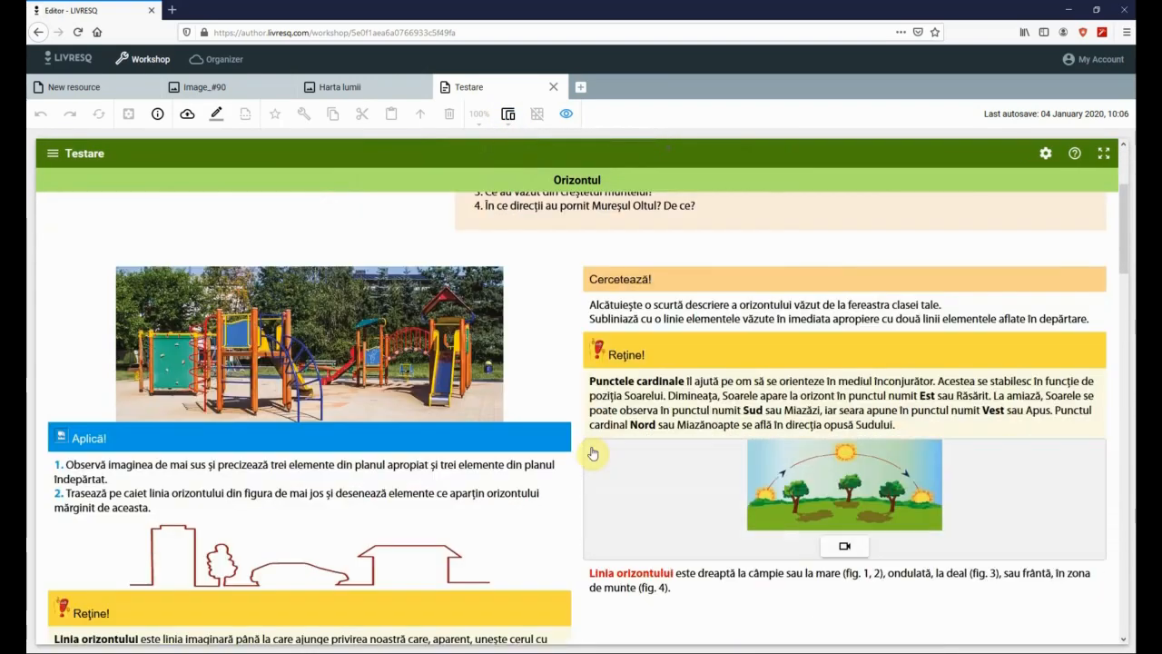
pyautogui.scroll(-5, 592, 452)
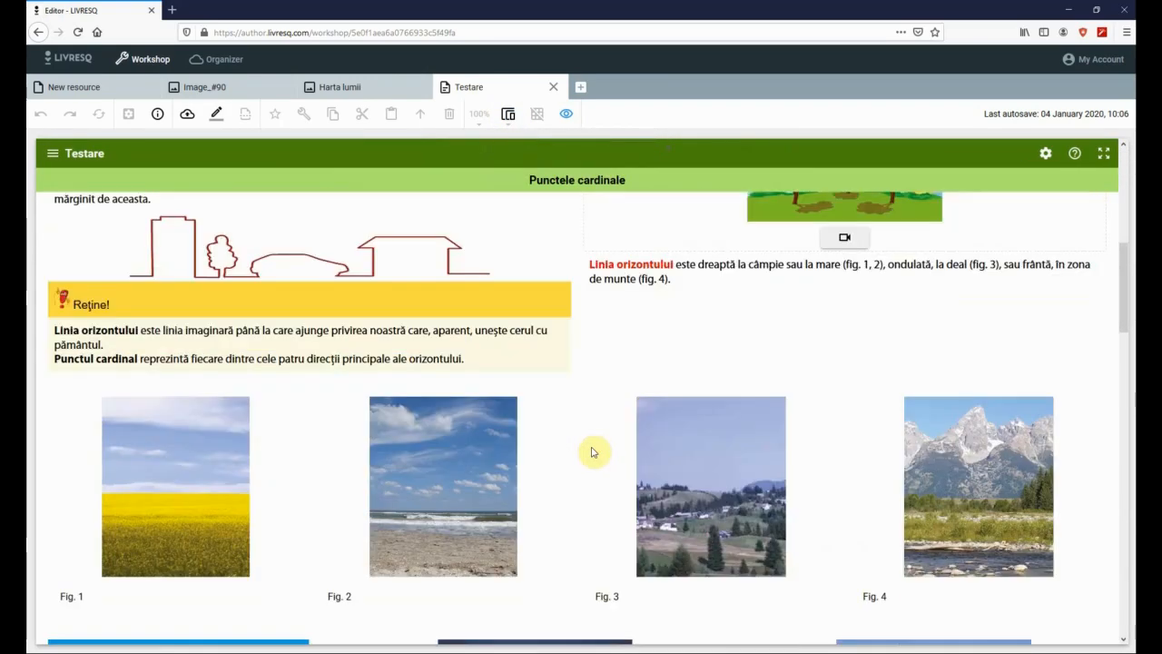
pyautogui.scroll(-5, 594, 452)
pyautogui.scroll(6, 593, 447)
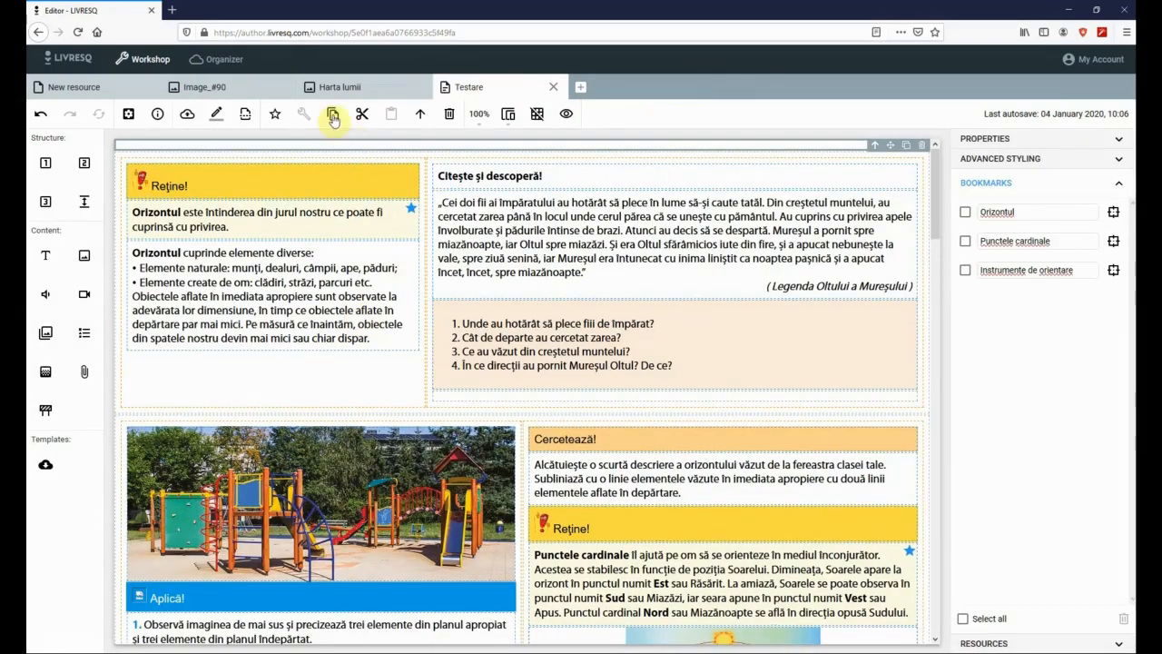
# - Go to the Organizer and open the Geografie project card
pyautogui.click(217, 60)
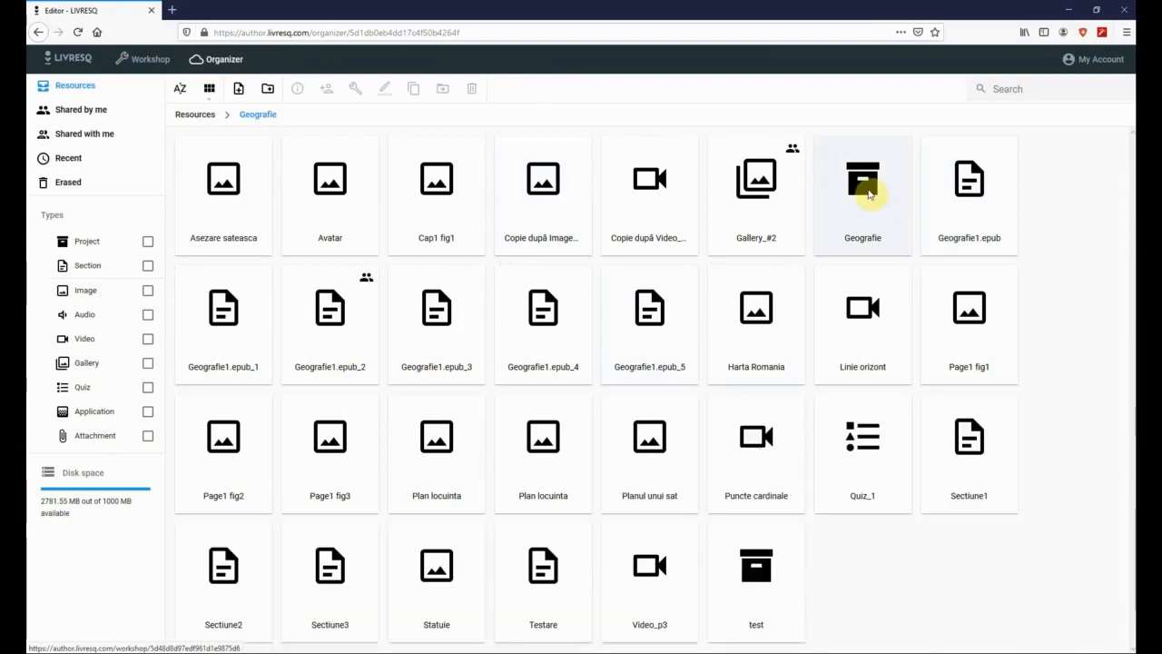
pyautogui.doubleClick(869, 195)
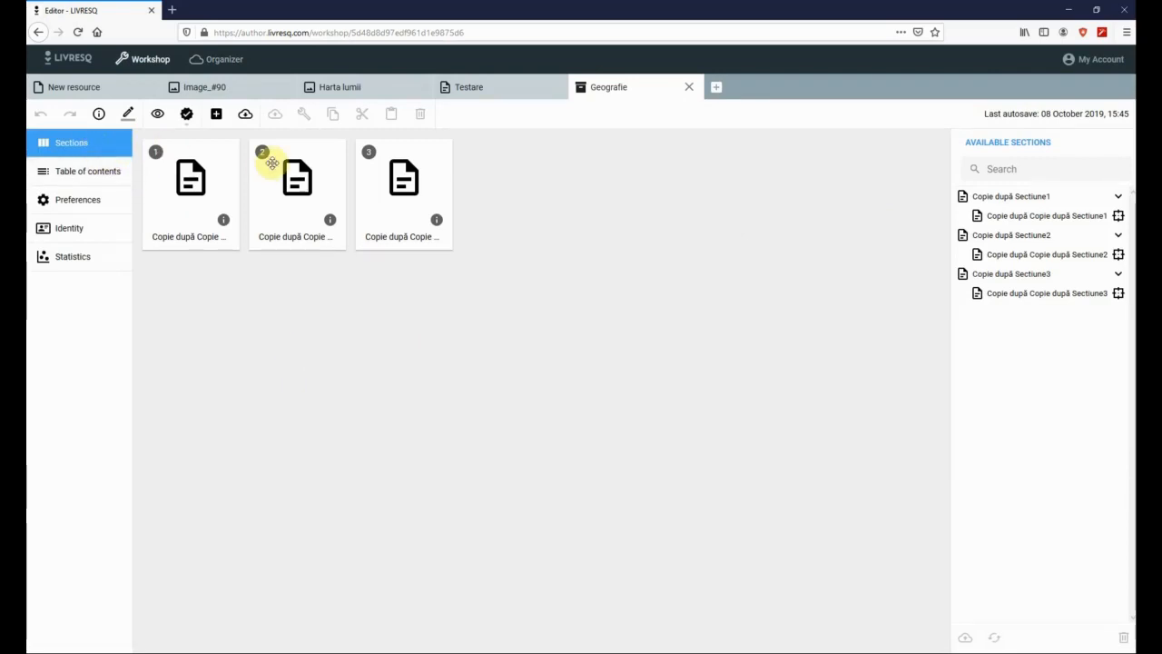
# - Browse Table of contents, Identity and Statistics, then move the third section card to a new position
pyautogui.click(69, 174)
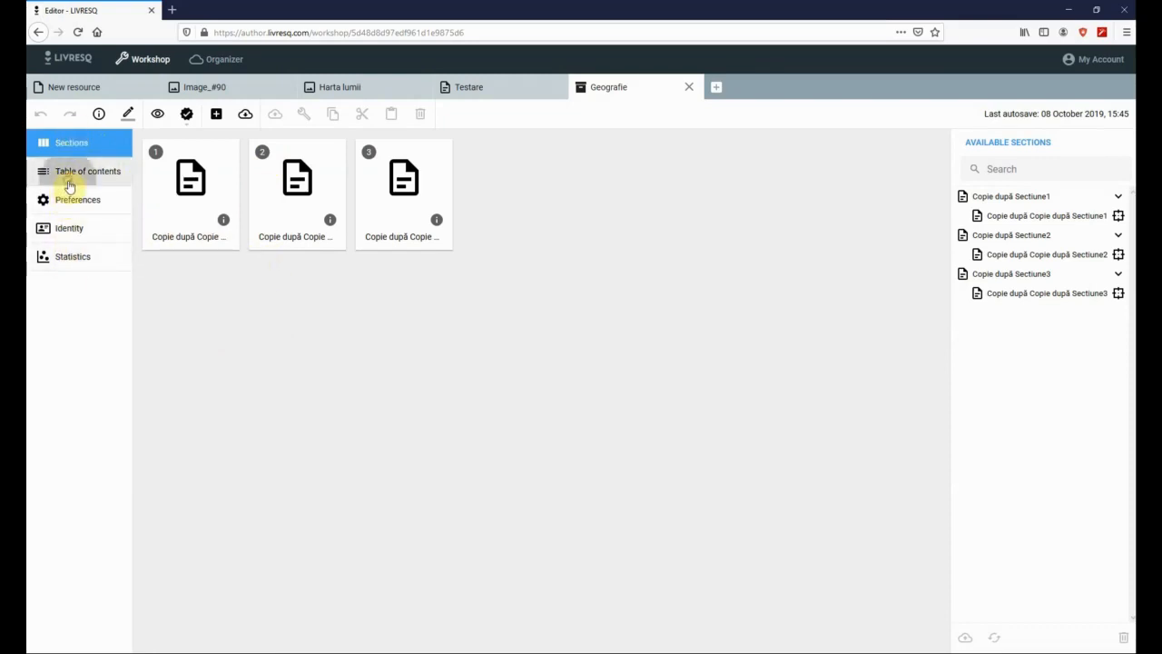
pyautogui.click(69, 234)
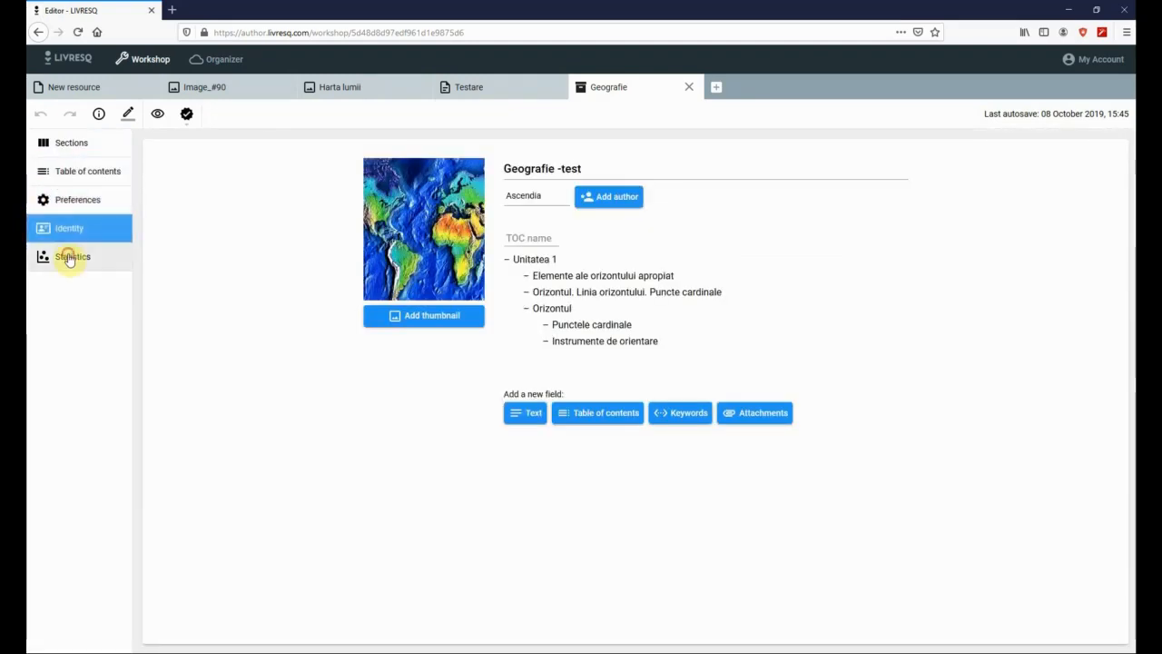
pyautogui.click(70, 256)
pyautogui.click(69, 147)
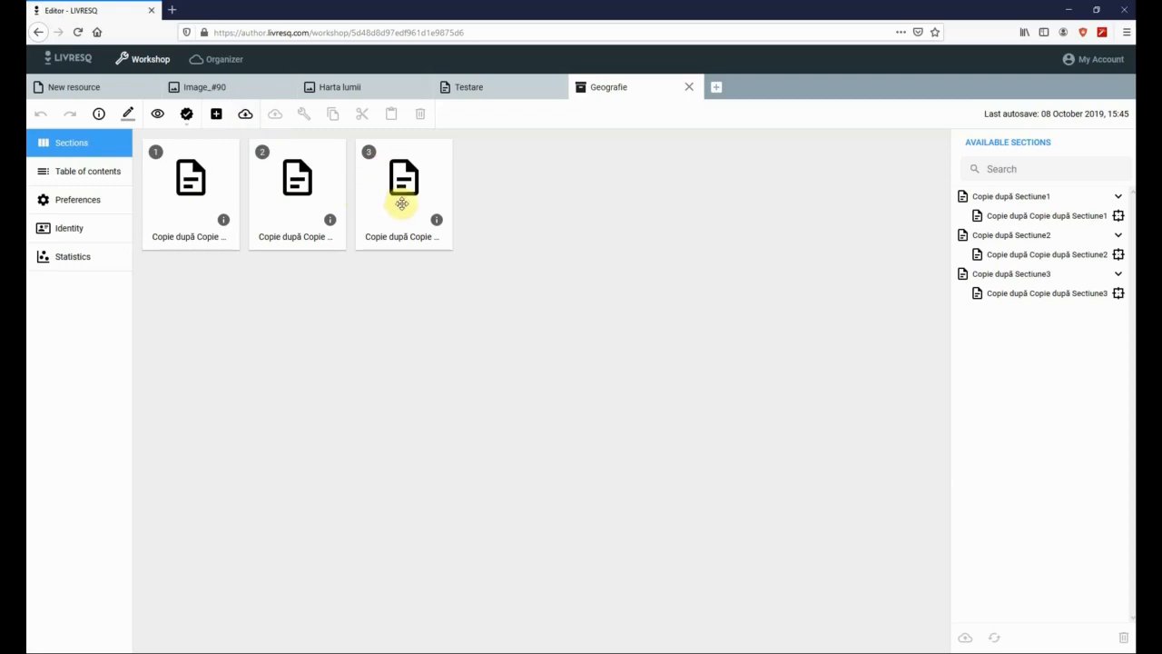
pyautogui.moveTo(403, 205); pyautogui.dragTo(441, 217)
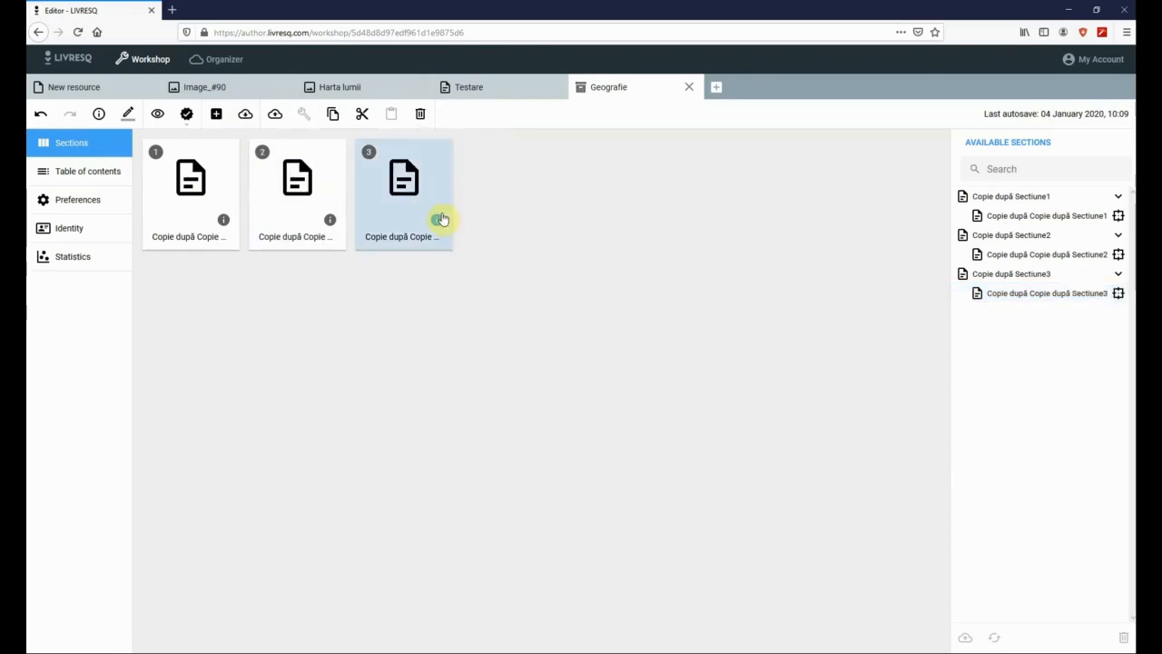
# - Show the table of contents, adjust Punctele cardinale's nesting, and select the Orizontul entry's text
pyautogui.click(88, 172)
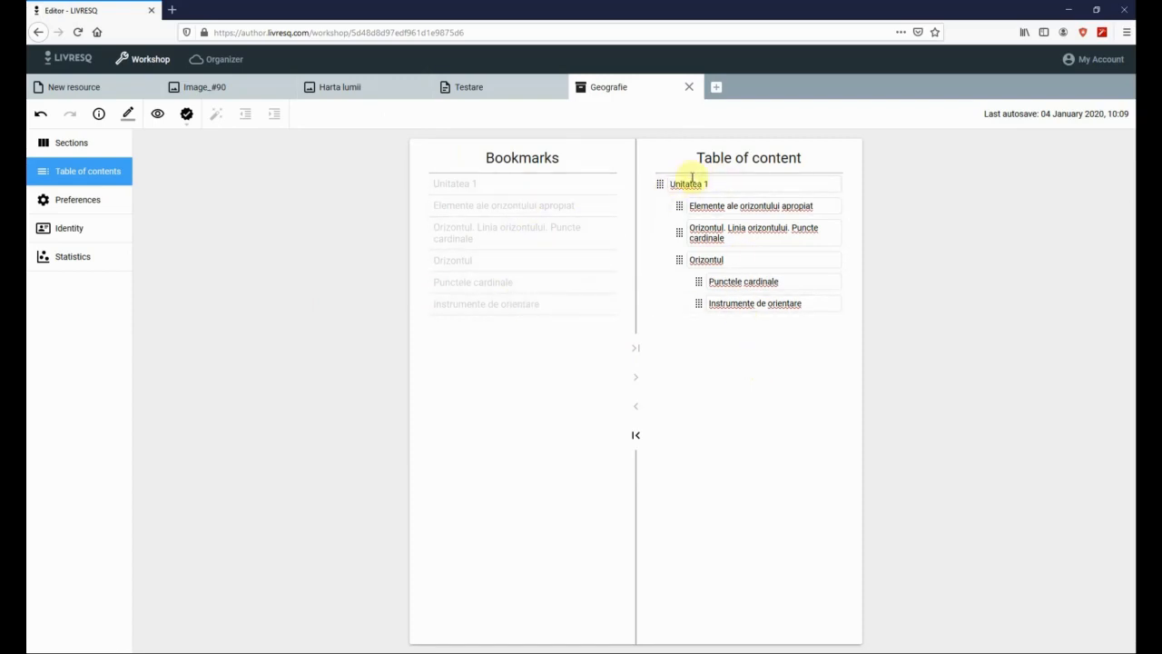
pyautogui.moveTo(697, 281)
pyautogui.mouseDown()
pyautogui.moveTo(674, 277)
pyautogui.moveTo(706, 281)
pyautogui.mouseUp()
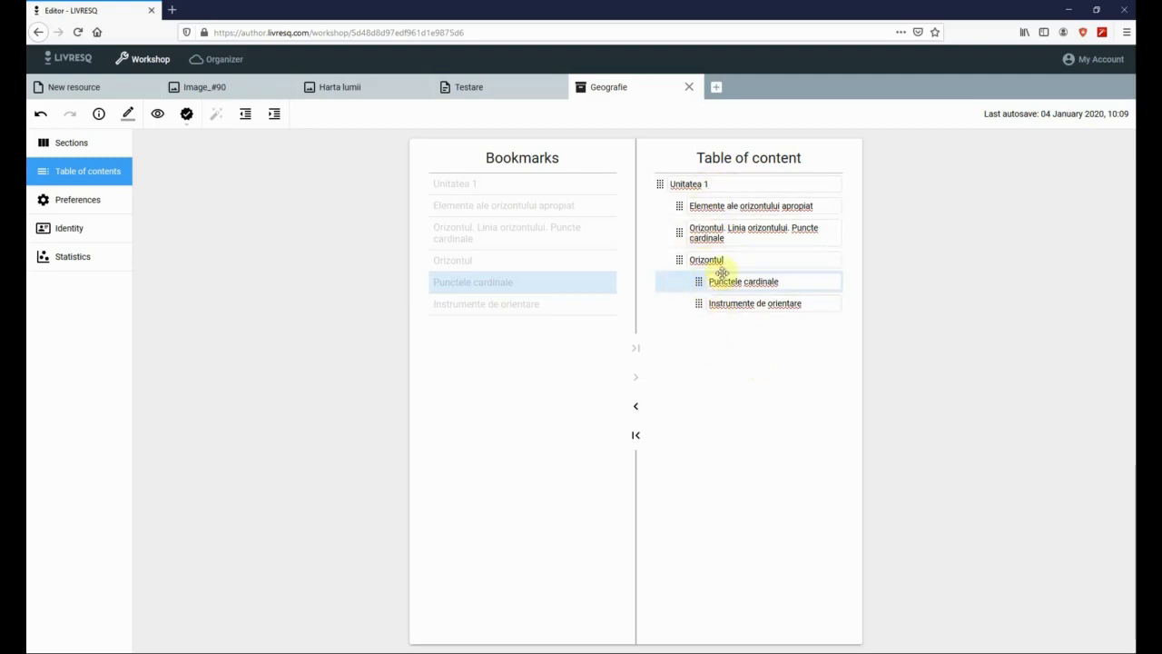
pyautogui.click(717, 231)
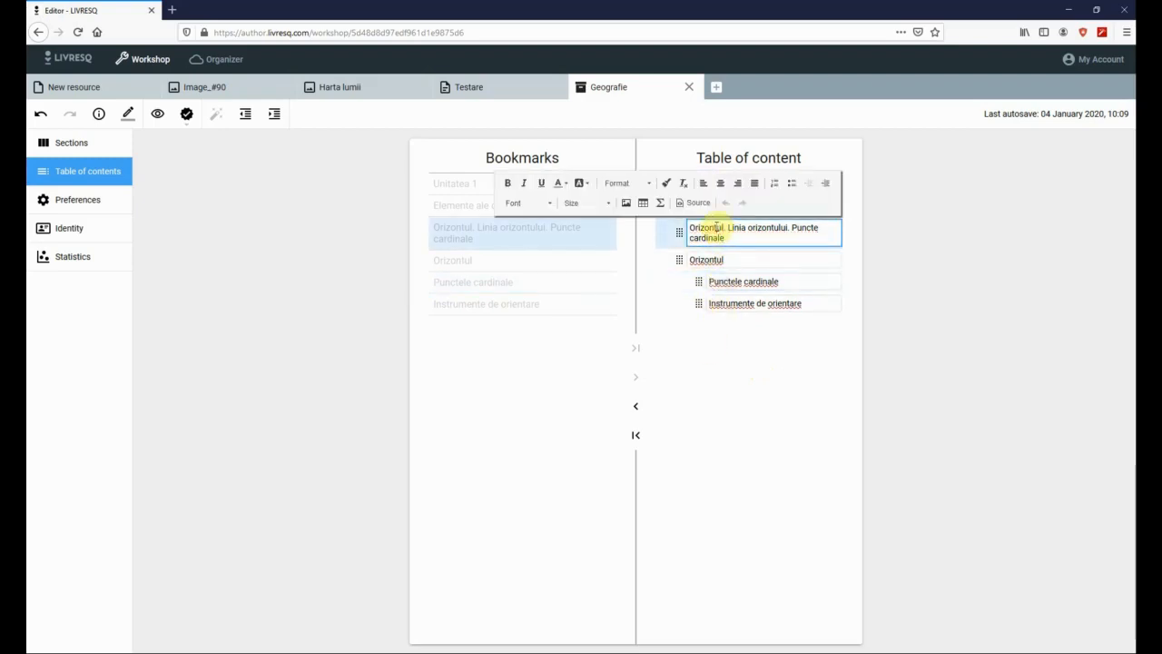
pyautogui.tripleClick(735, 234)
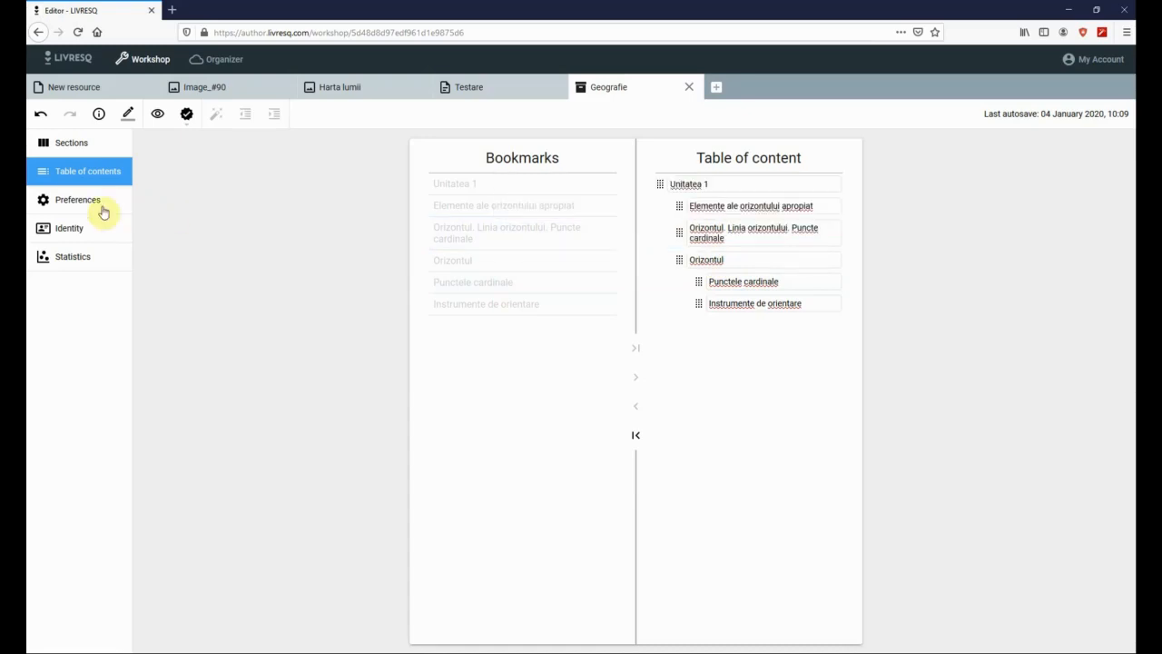
# - Look through the Preferences panel, then show the Identity page titled 'Geografie -test'
pyautogui.click(75, 202)
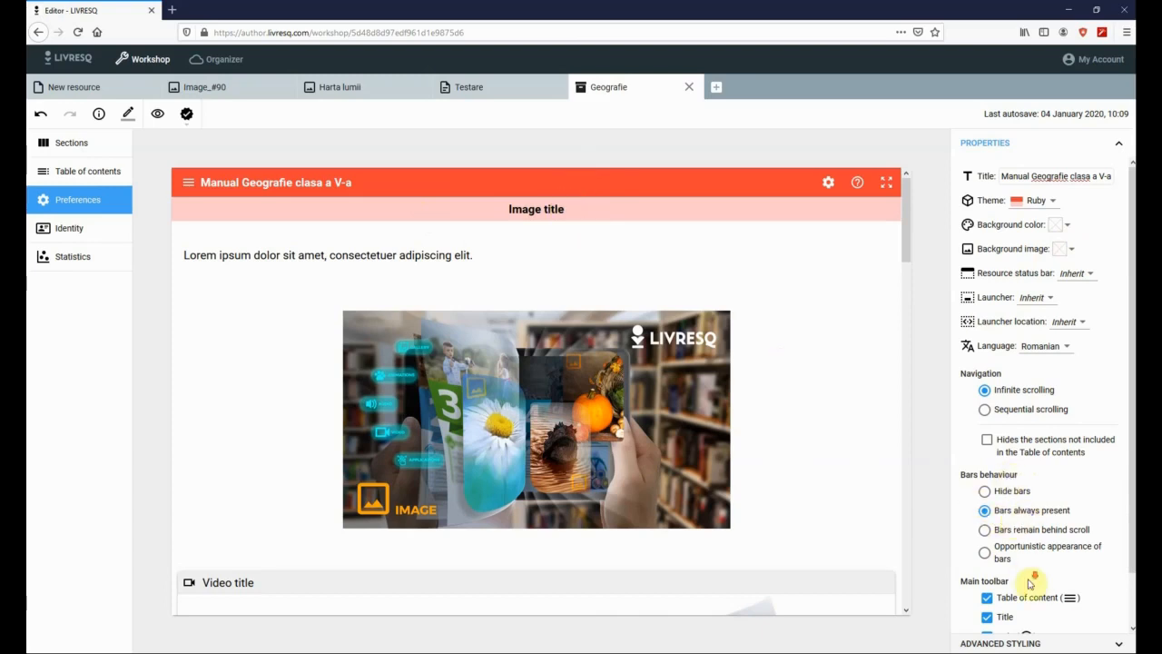
pyautogui.scroll(-1, 1031, 583)
pyautogui.scroll(1, 1027, 583)
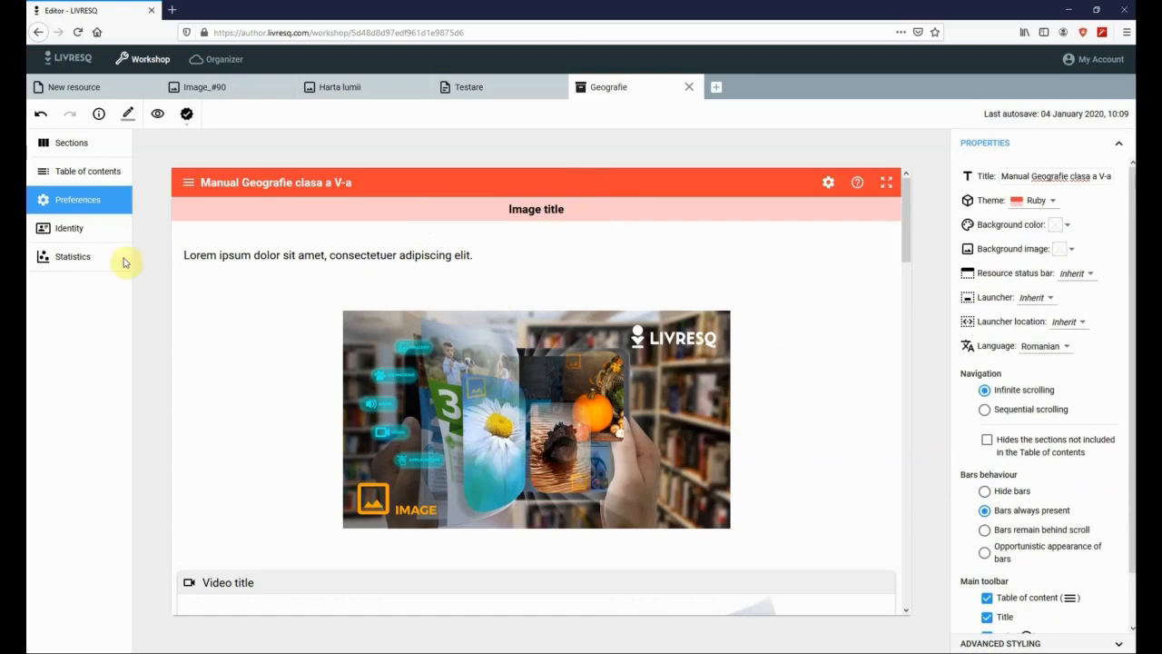
pyautogui.click(70, 237)
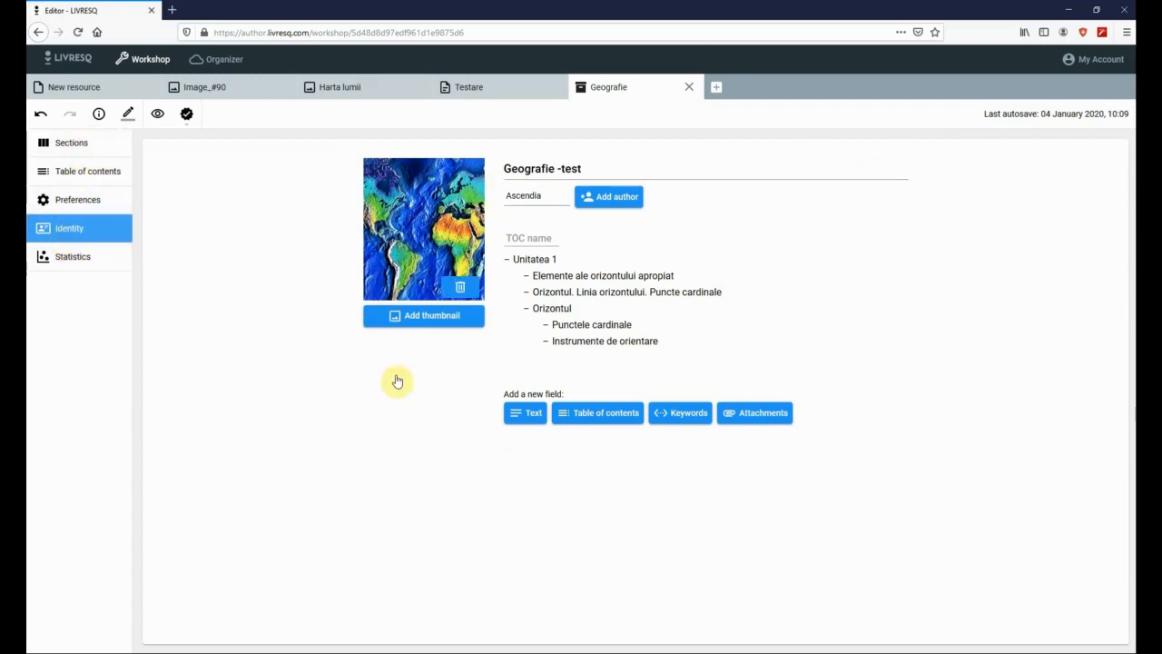
# - View the Geografie project's Resource totals under Statistics, then go back to its Preferences preview
pyautogui.moveTo(842, 357)
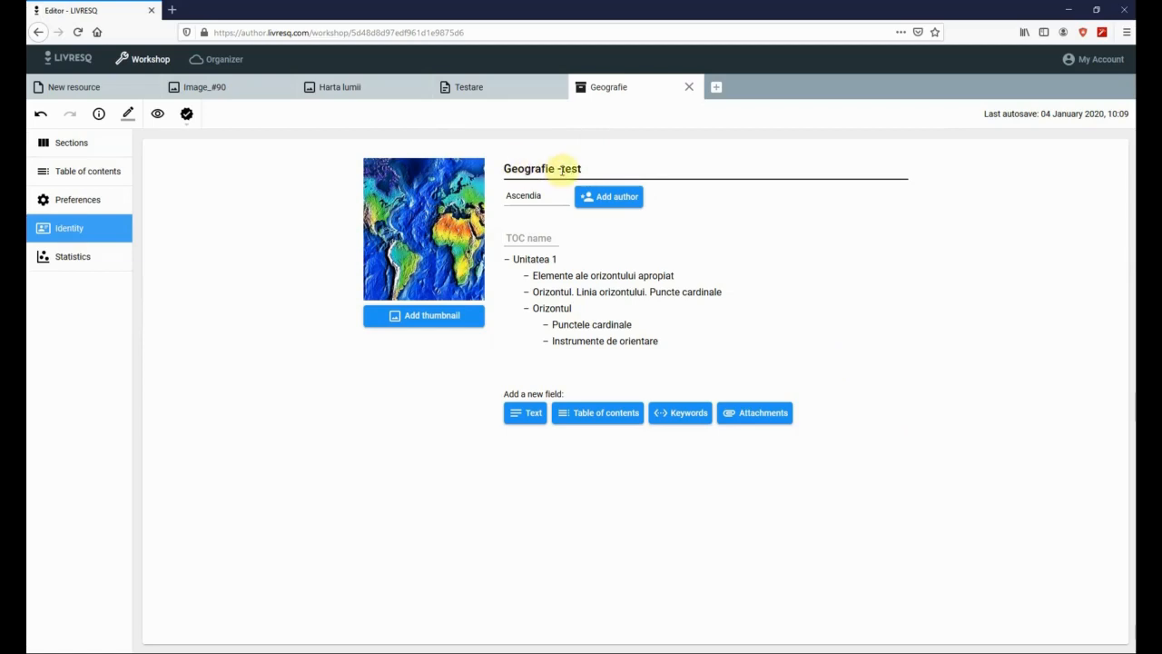
pyautogui.click(66, 258)
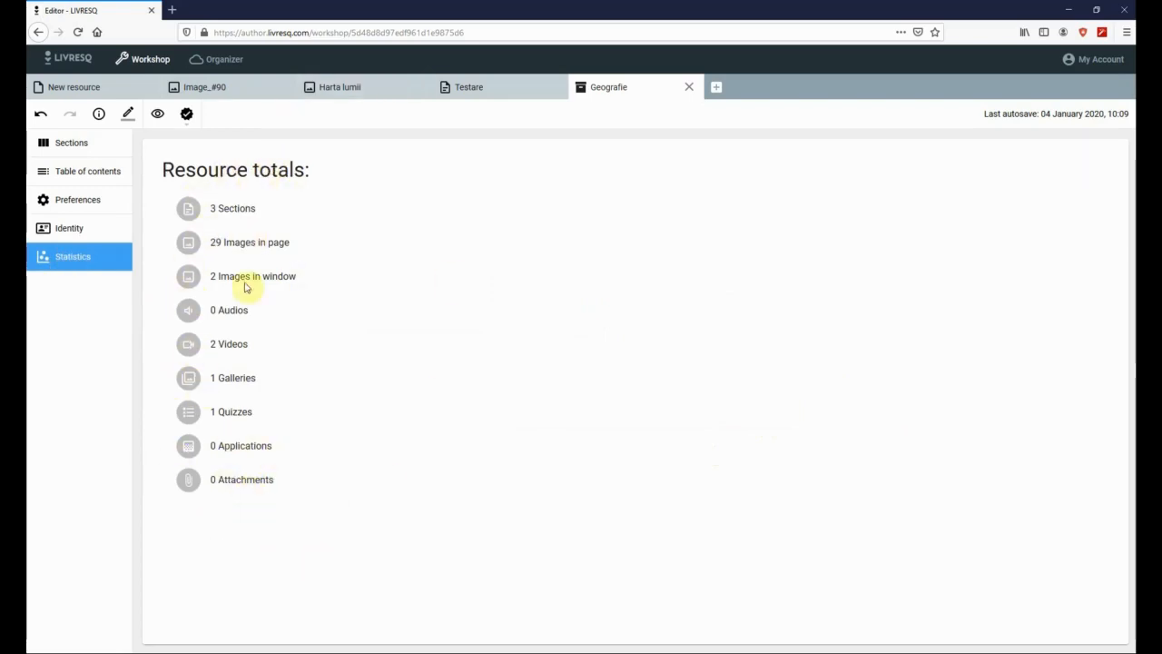
pyautogui.click(82, 199)
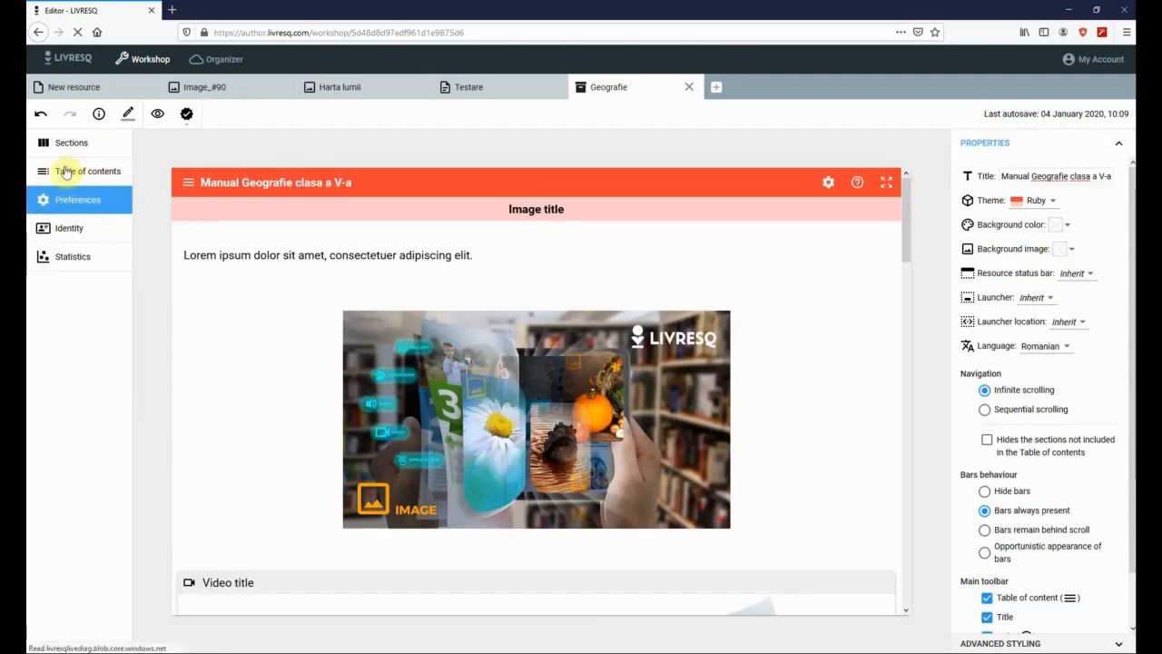
# - Show the export options and choose Publish to Library (requires approval), opening the account page
pyautogui.click(187, 115)
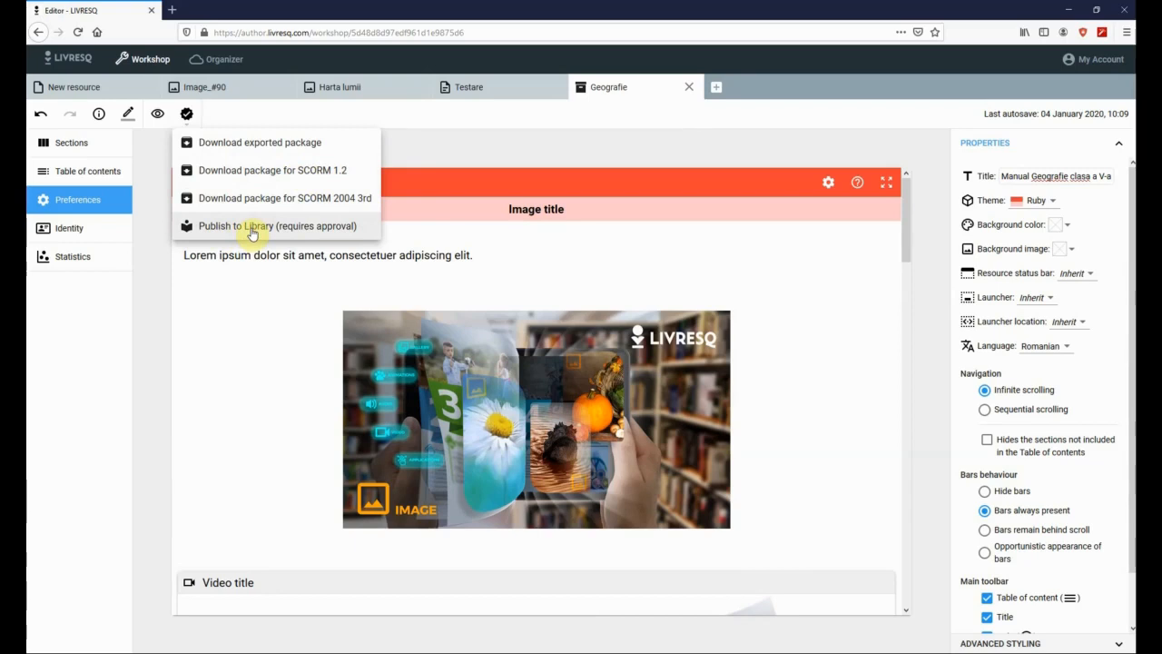
pyautogui.click(231, 229)
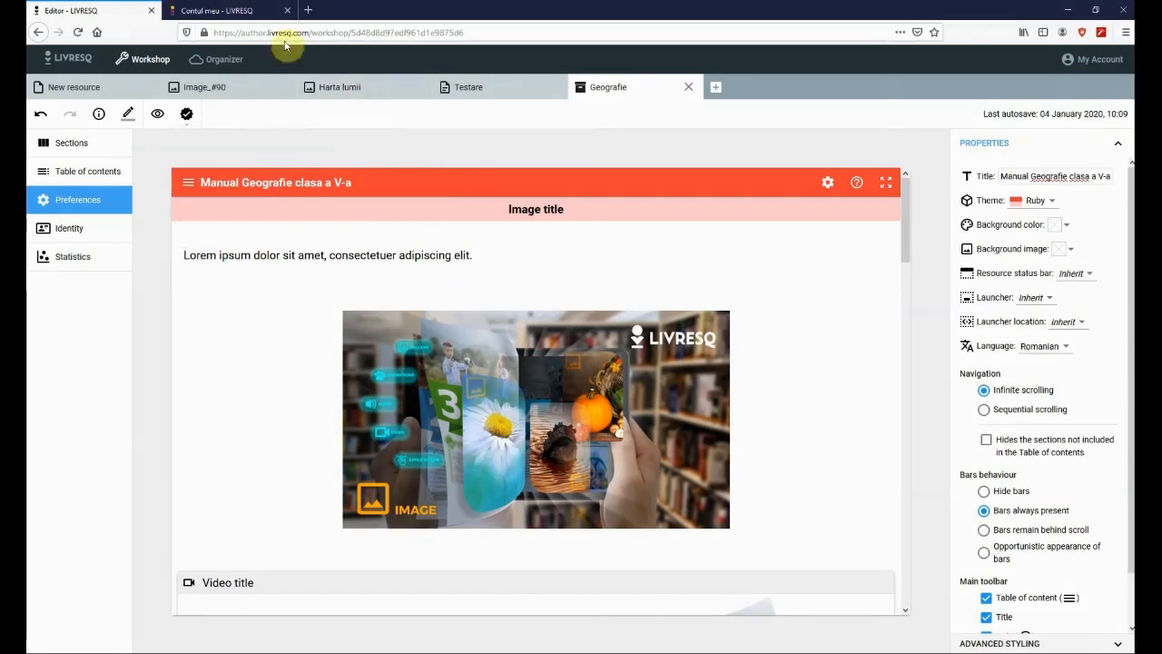
# - From the account tab, open LIVRESQ Library, list all 11 publications, then view My Shelf
pyautogui.click(215, 12)
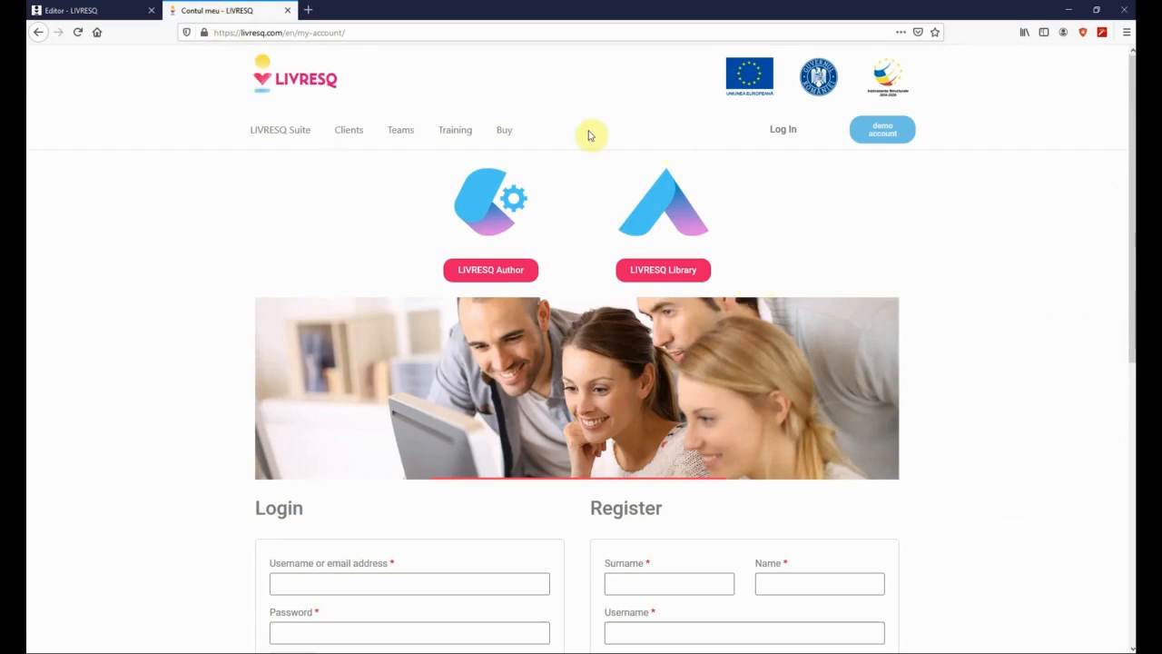
pyautogui.click(664, 272)
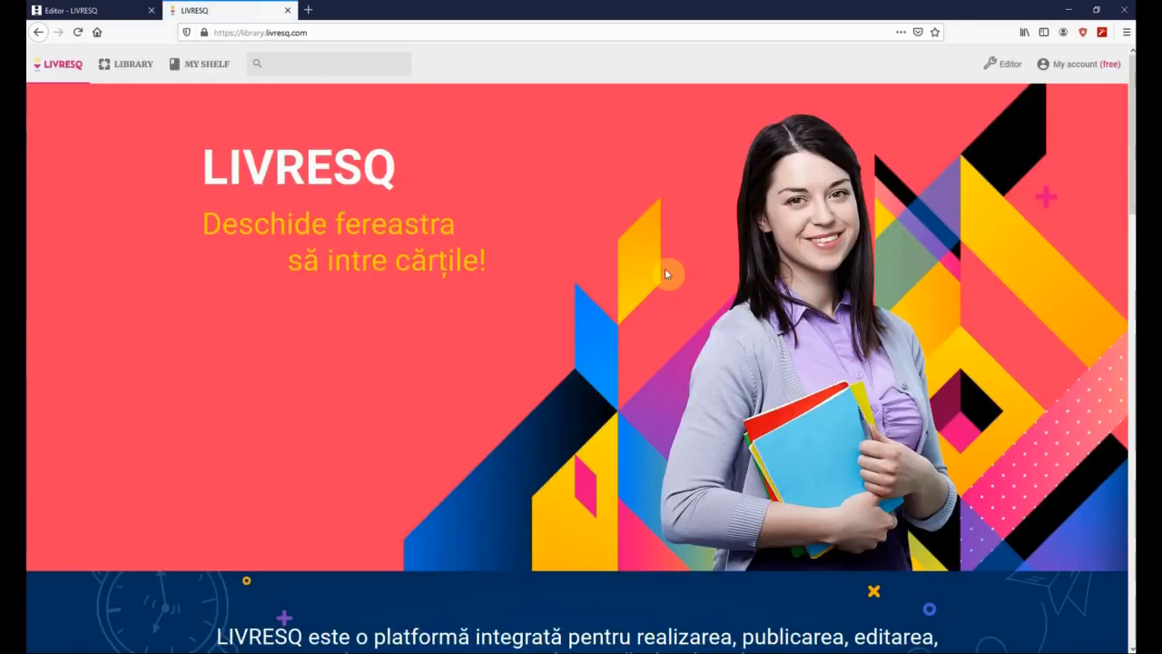
pyautogui.click(126, 64)
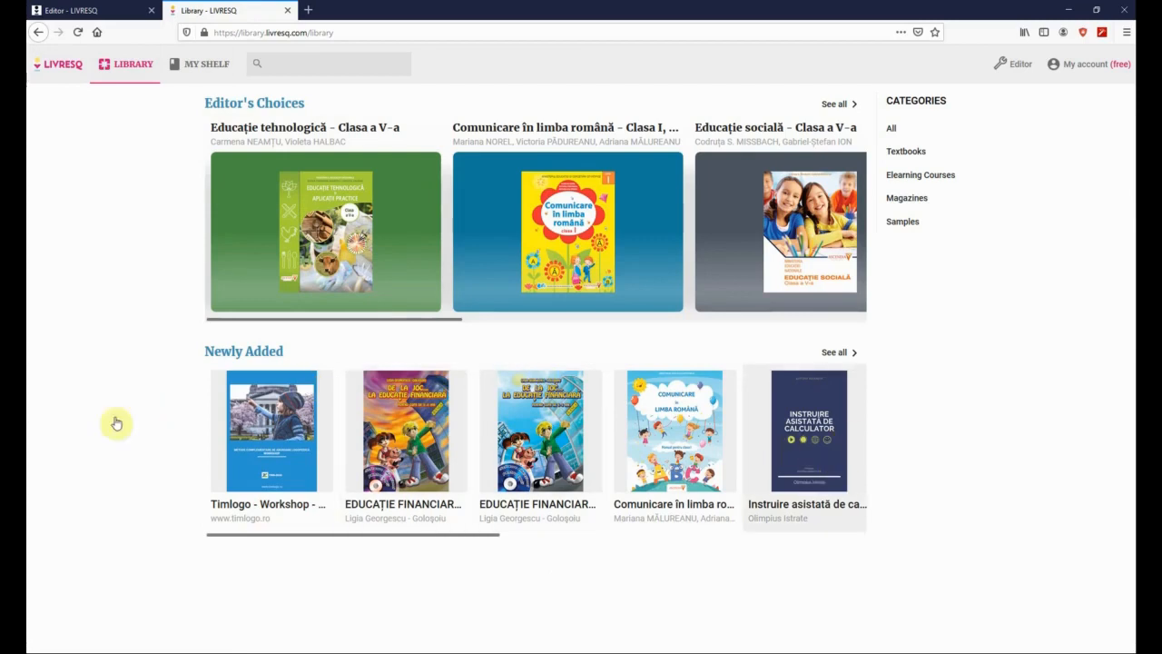
pyautogui.click(891, 128)
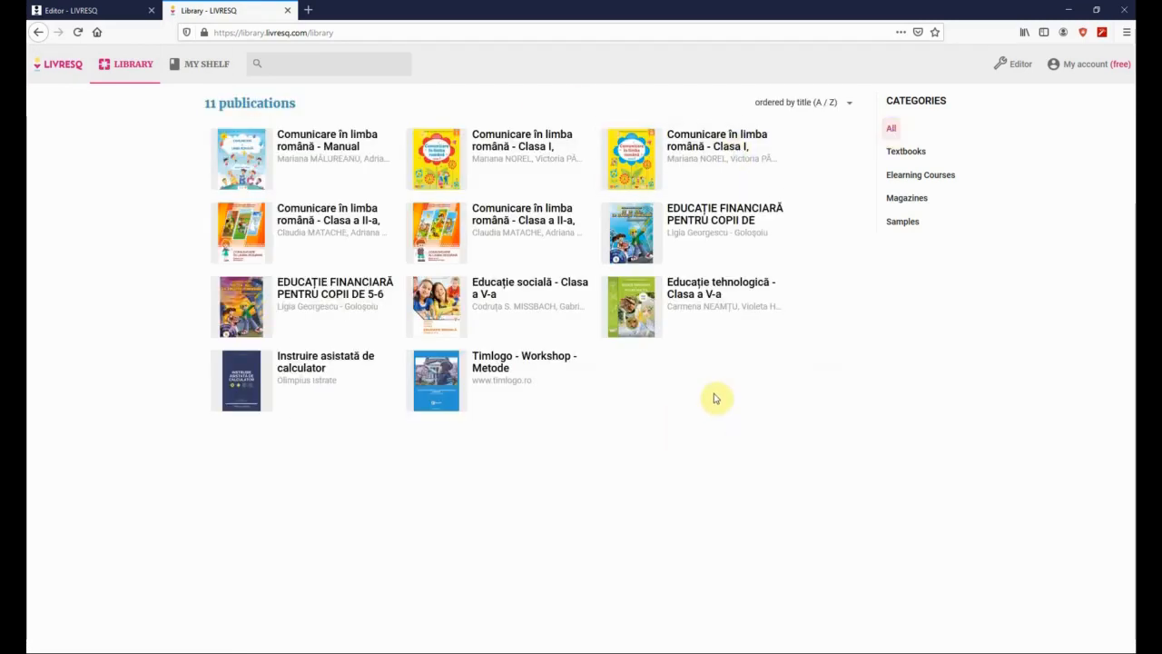
pyautogui.click(204, 68)
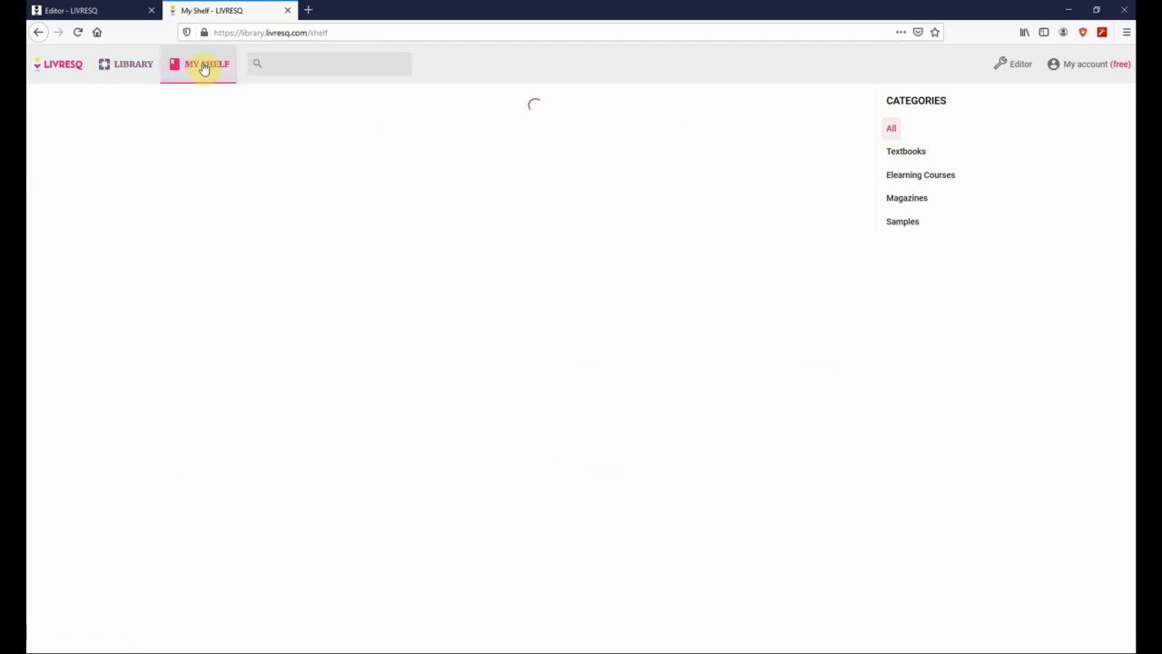